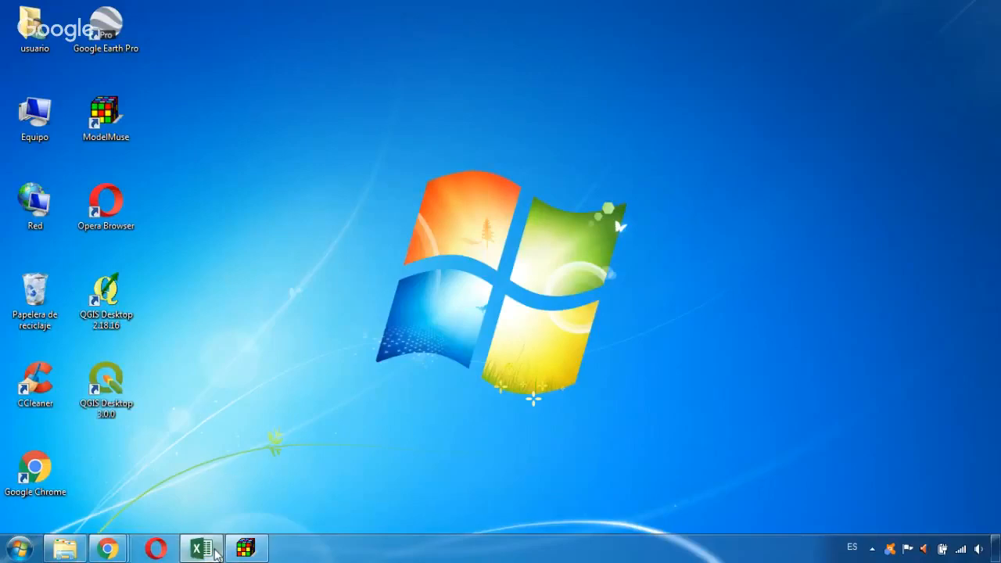
# Step: Switch to the RCH_elevation.xlsx workbook in Excel and review the elevation and recharge columns in mm/yr and m3/s
pyautogui.click(212, 550)
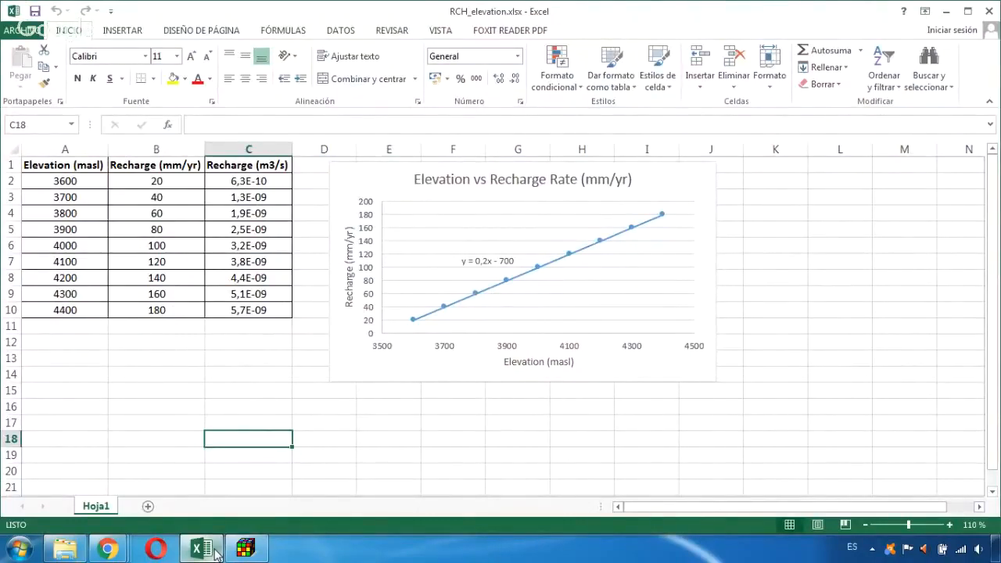
pyautogui.click(63, 166)
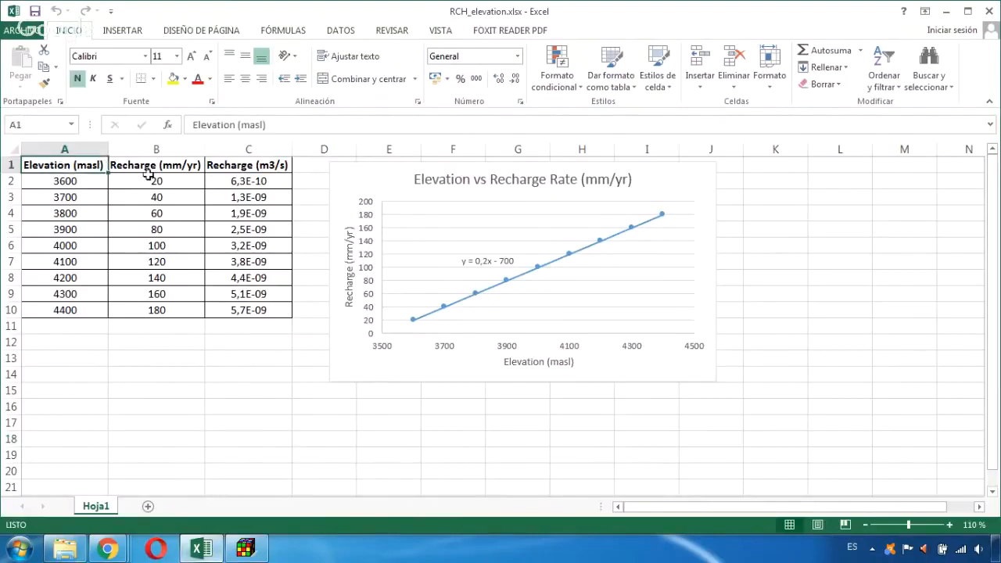
pyautogui.moveTo(91, 161); pyautogui.dragTo(145, 315)
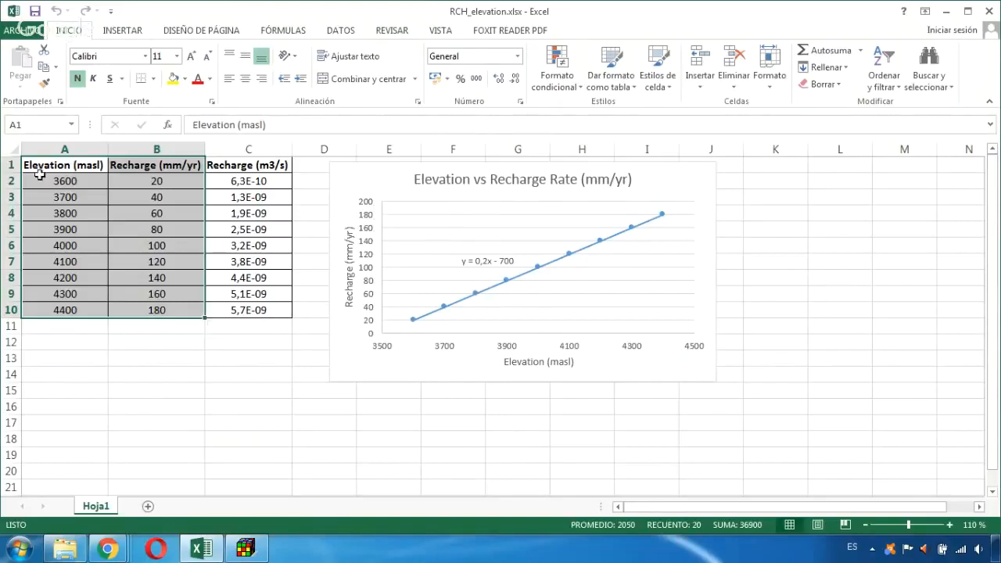
pyautogui.click(180, 162)
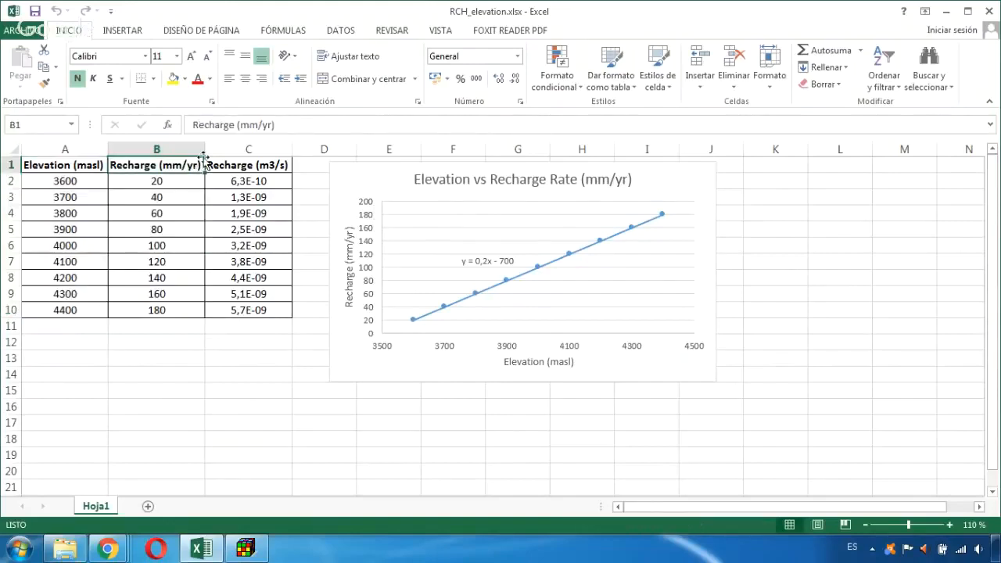
pyautogui.moveTo(244, 167); pyautogui.dragTo(253, 311)
# Step: Examine the formulas behind the first recharge values in cells C2 and B2 to compare the unit conversion
pyautogui.click(267, 181)
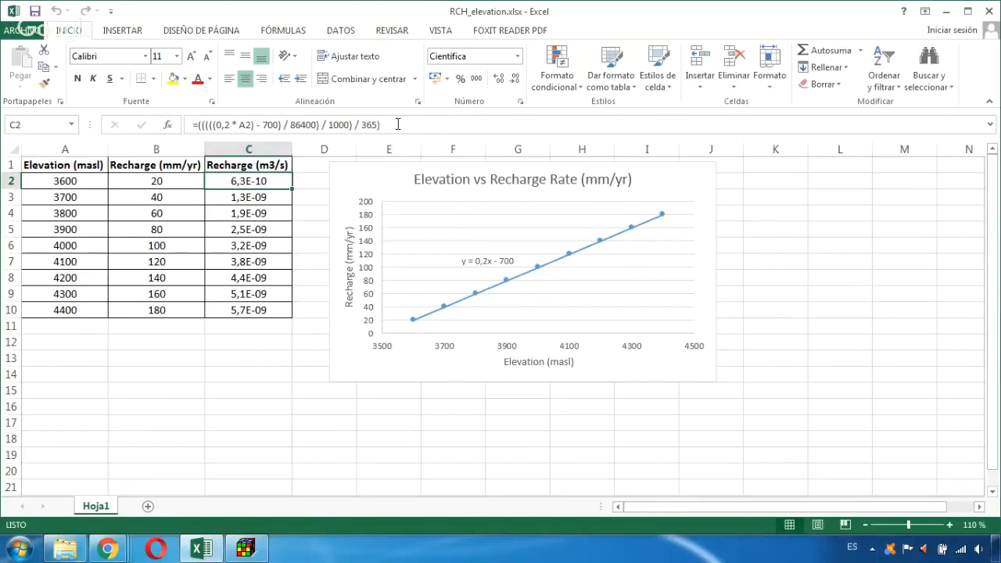
pyautogui.moveTo(397, 124); pyautogui.dragTo(186, 127)
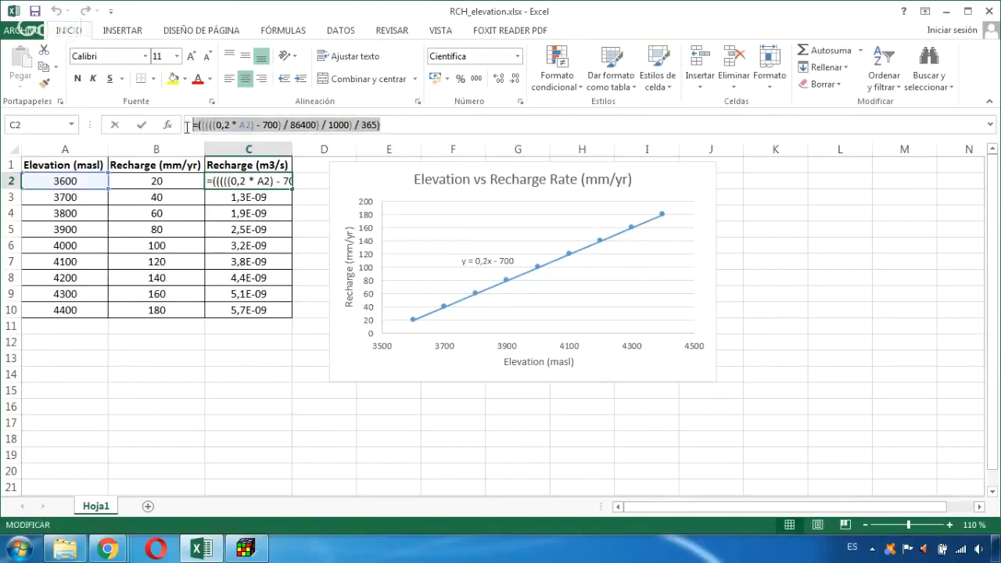
pyautogui.press('Escape')
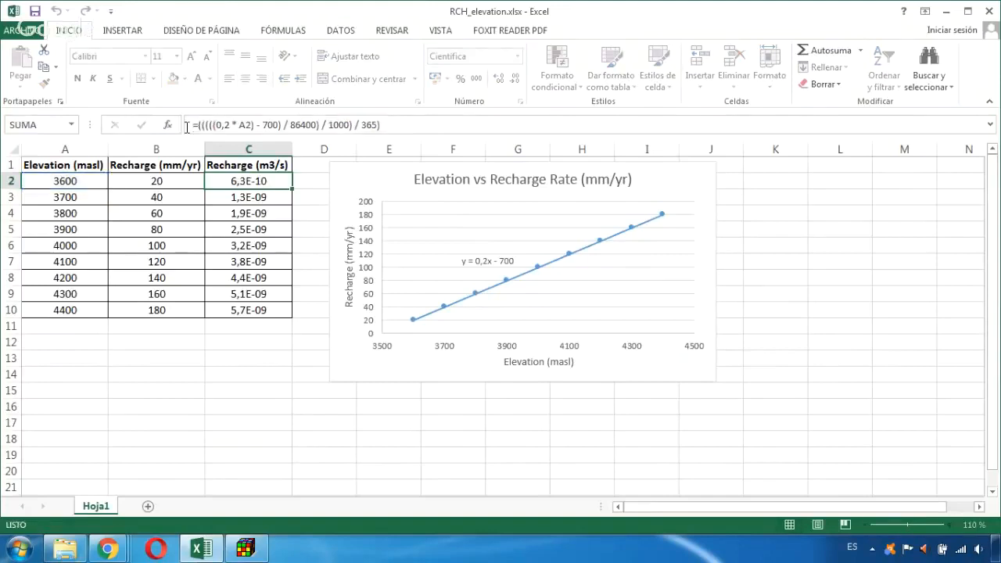
pyautogui.click(162, 182)
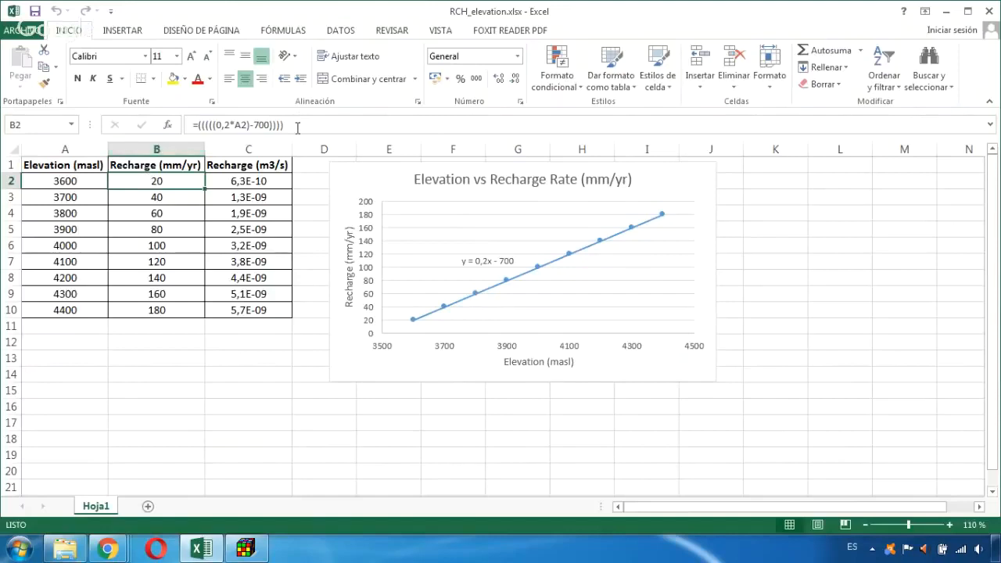
pyautogui.click(244, 178)
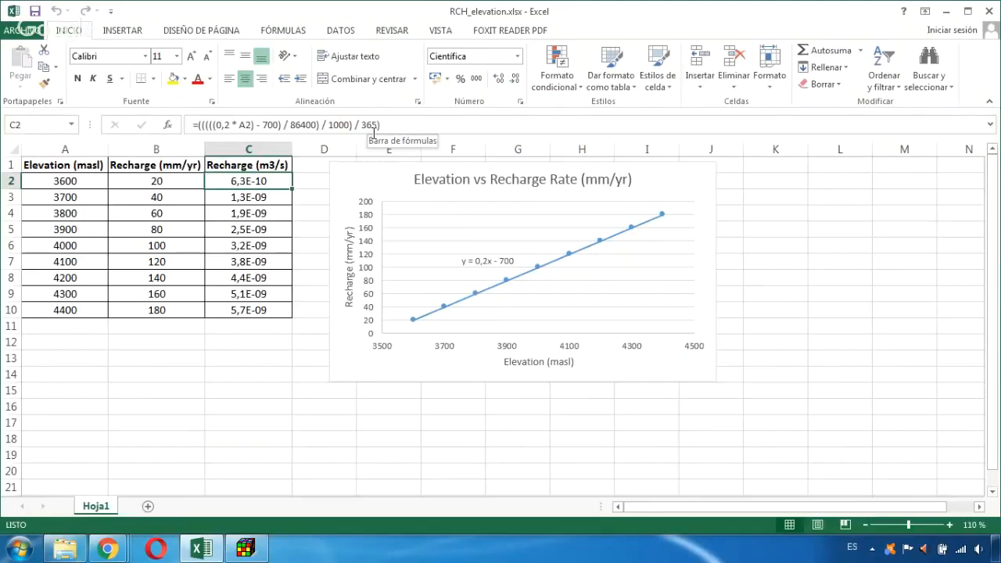
# Step: Switch to ModelMuse and color the grid by the Model_Top data set from the required layer definitions
pyautogui.click(247, 548)
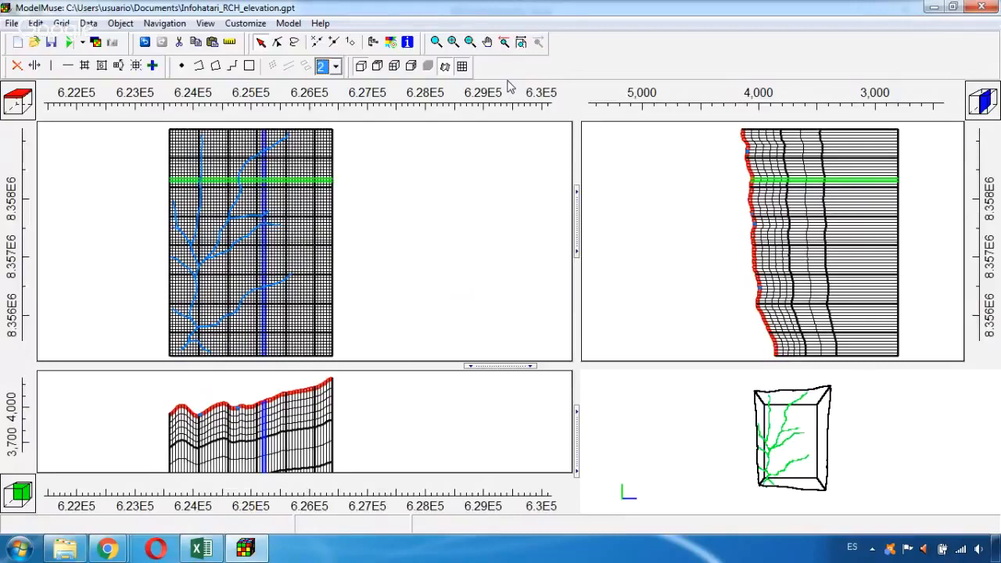
pyautogui.click(390, 44)
pyautogui.moveTo(502, 14); pyautogui.dragTo(408, 36)
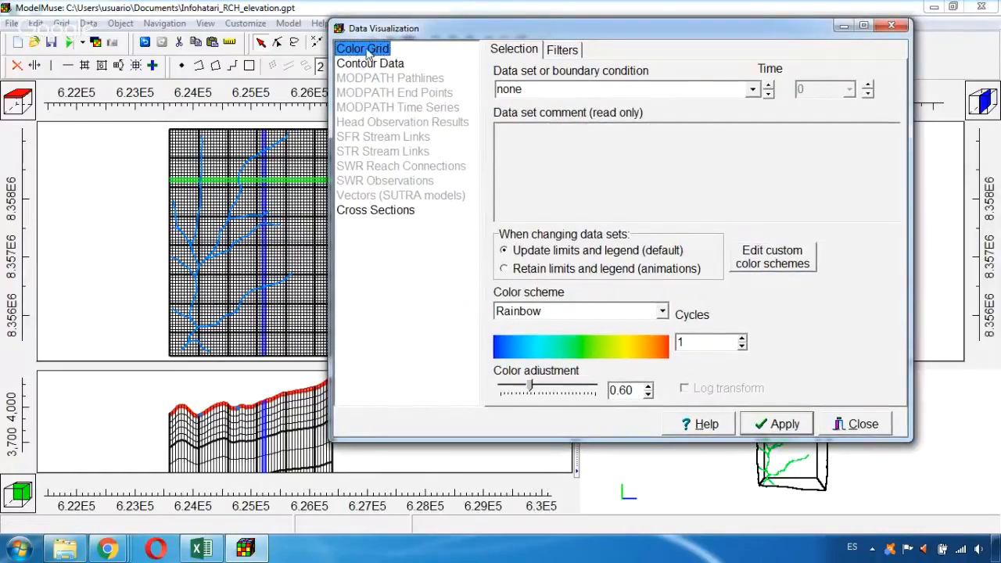
pyautogui.click(752, 89)
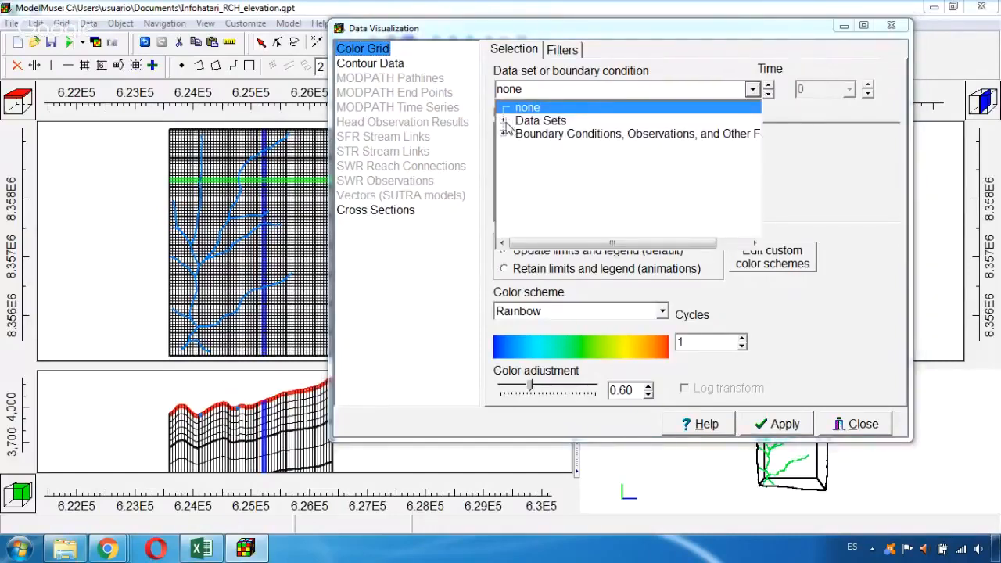
pyautogui.click(503, 120)
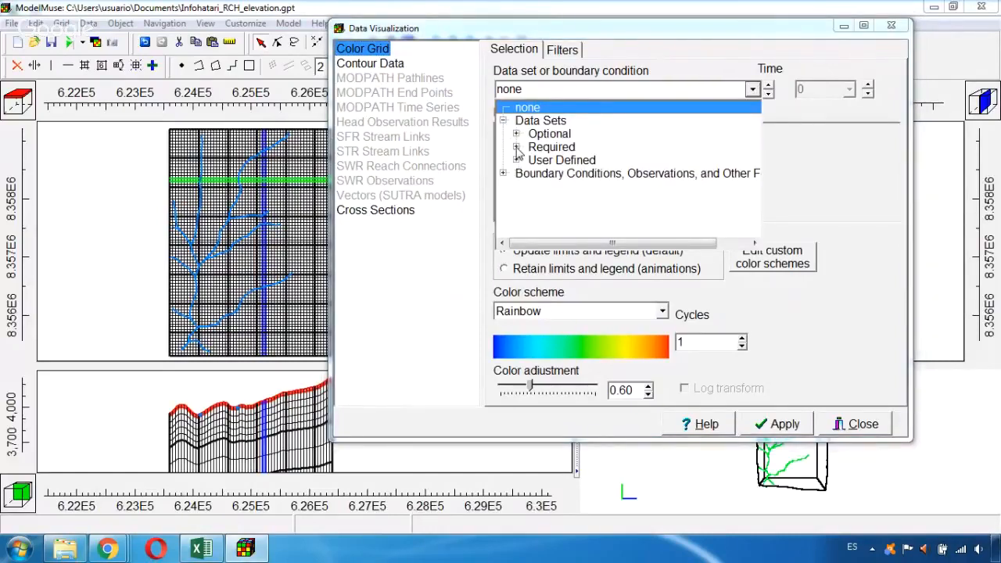
pyautogui.click(516, 147)
pyautogui.click(529, 173)
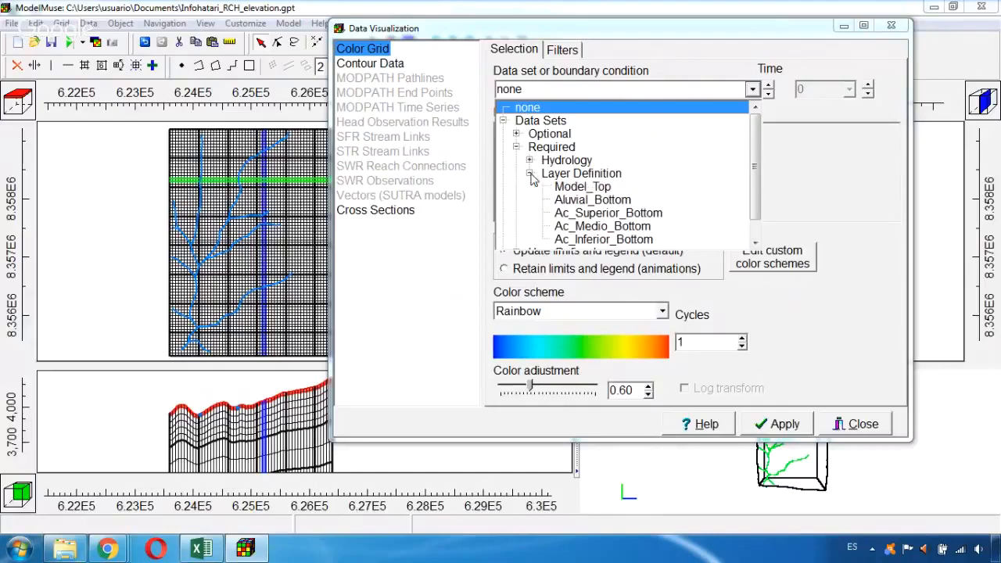
pyautogui.click(587, 187)
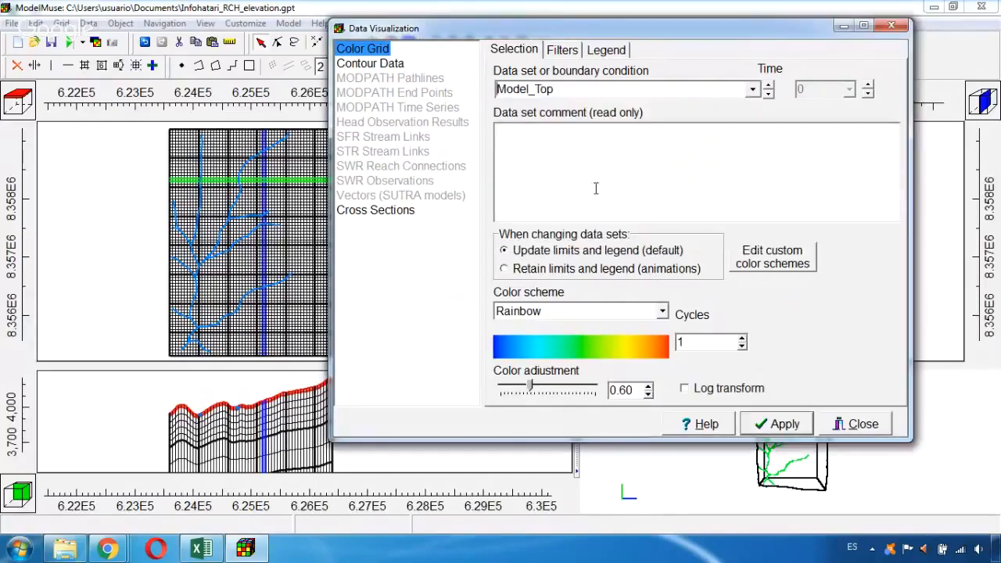
pyautogui.click(798, 428)
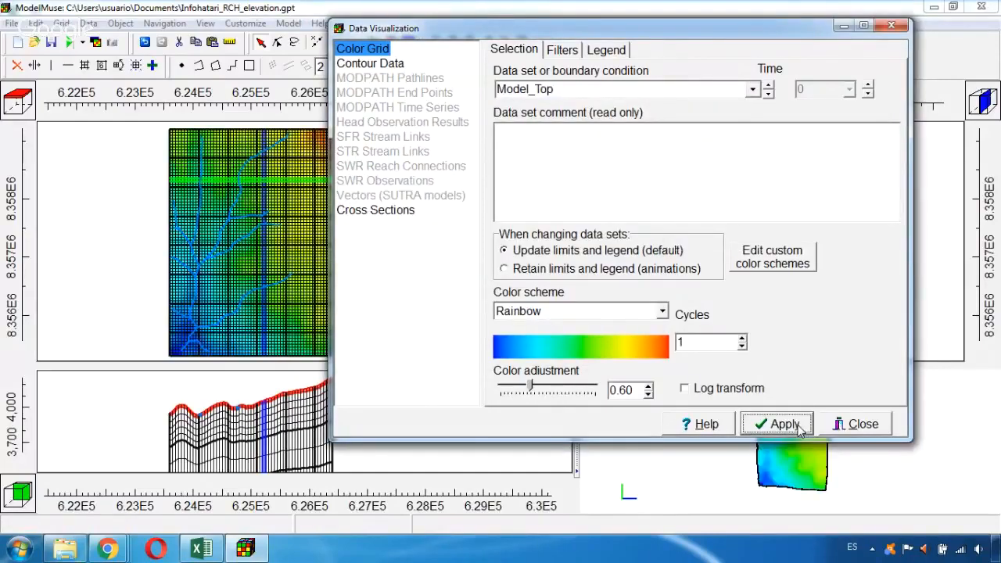
pyautogui.click(893, 27)
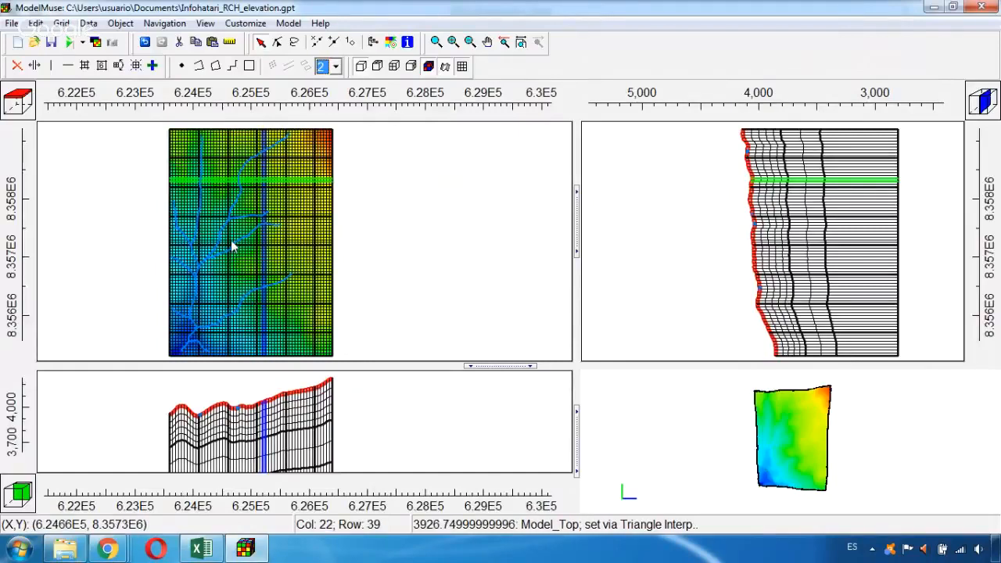
# Step: Remove the grid coloring by setting the displayed data set to none
pyautogui.click(393, 46)
pyautogui.click(529, 105)
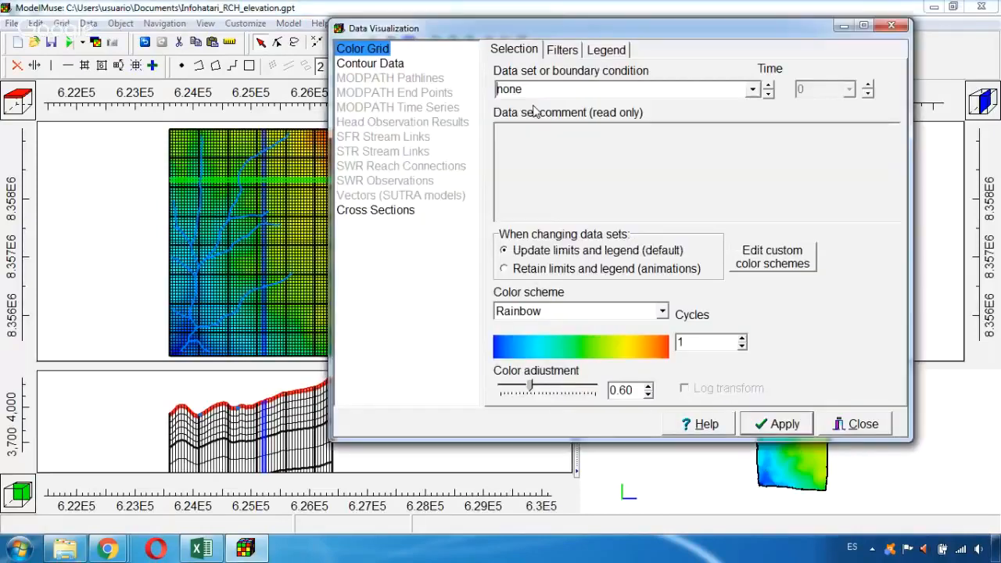
pyautogui.click(783, 425)
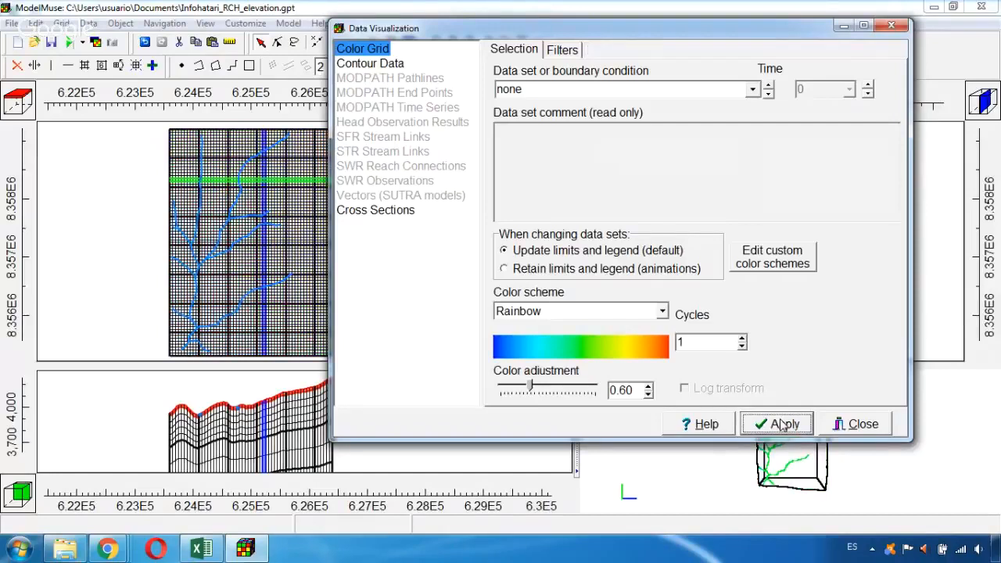
pyautogui.click(854, 424)
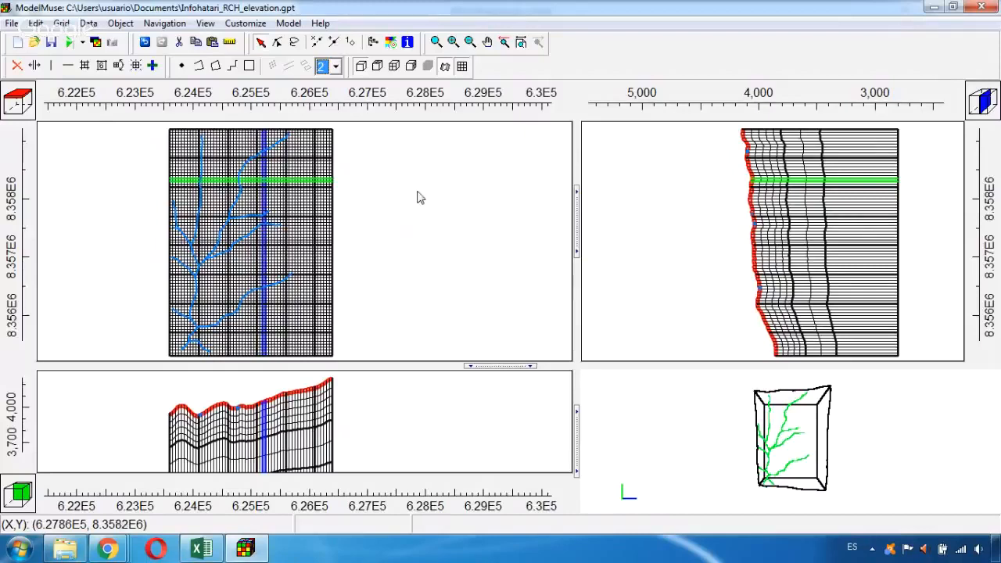
# Step: Enable the RCH Recharge package among the specified flux boundary conditions, with Top active cell as the recharge location option
pyautogui.click(291, 24)
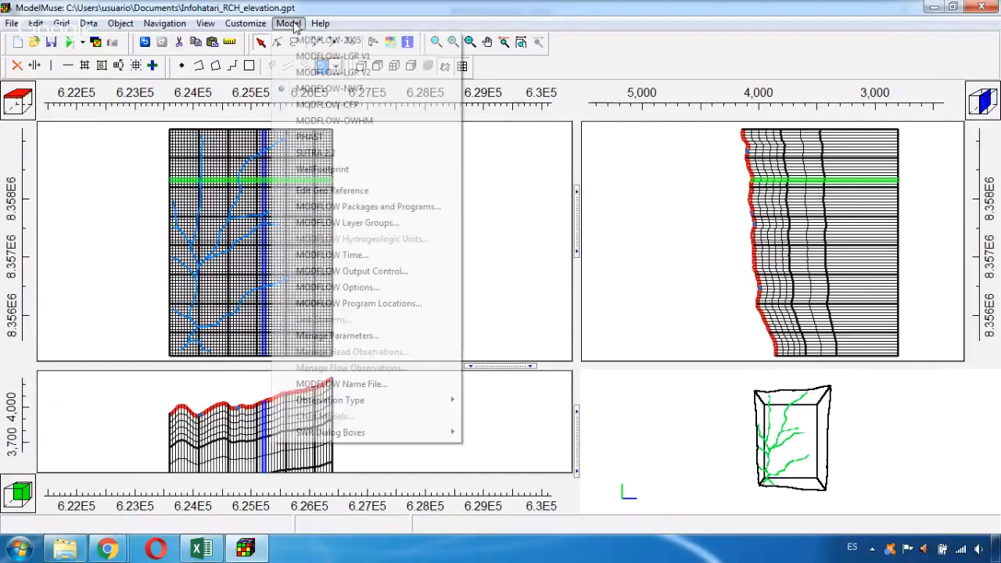
pyautogui.click(347, 210)
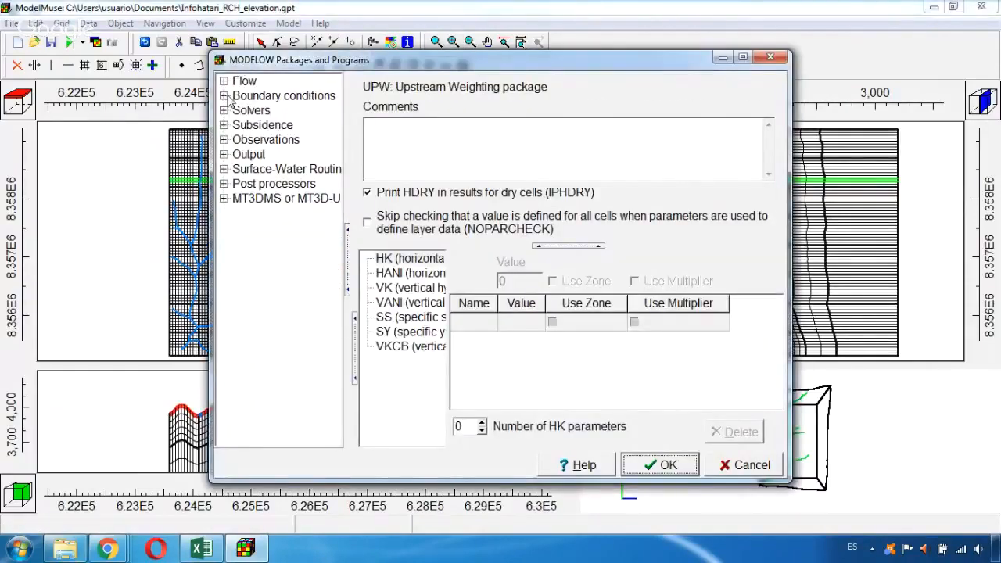
pyautogui.click(224, 96)
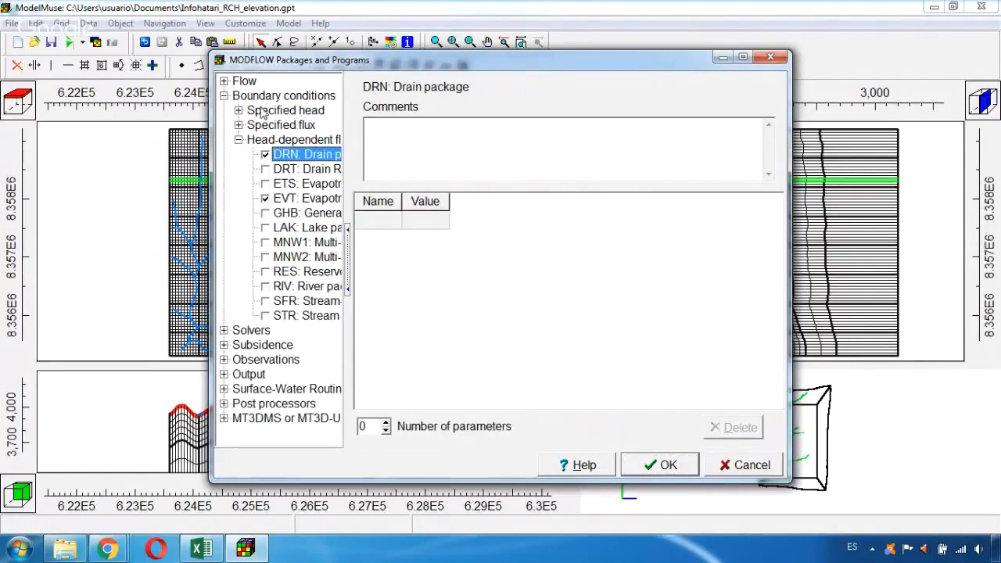
pyautogui.click(238, 125)
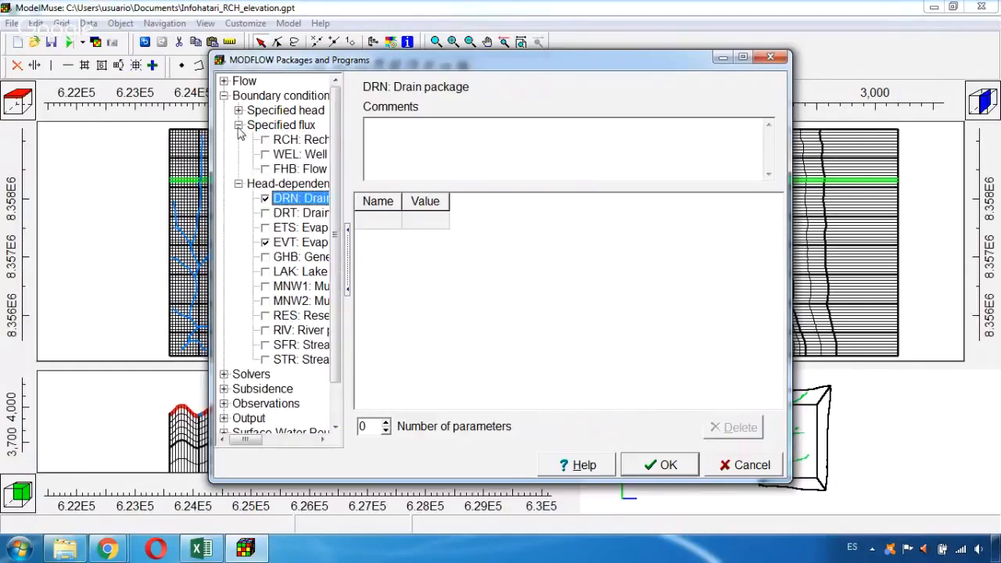
pyautogui.click(264, 146)
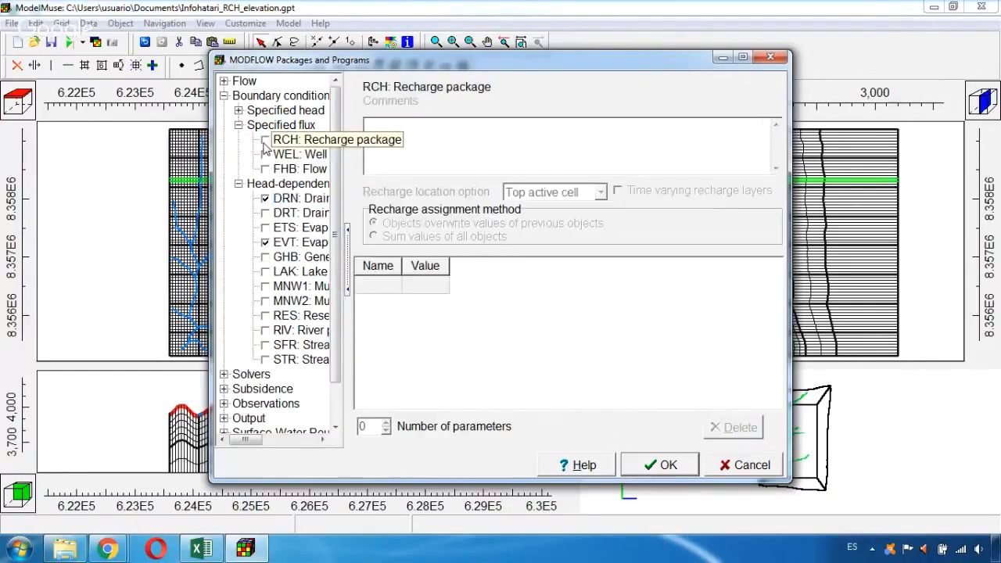
pyautogui.click(265, 141)
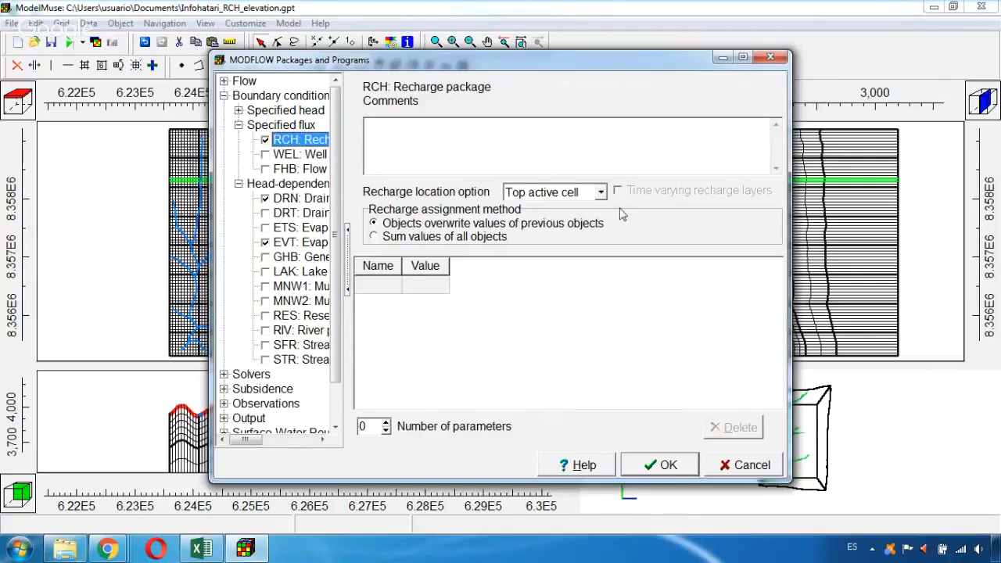
pyautogui.click(574, 196)
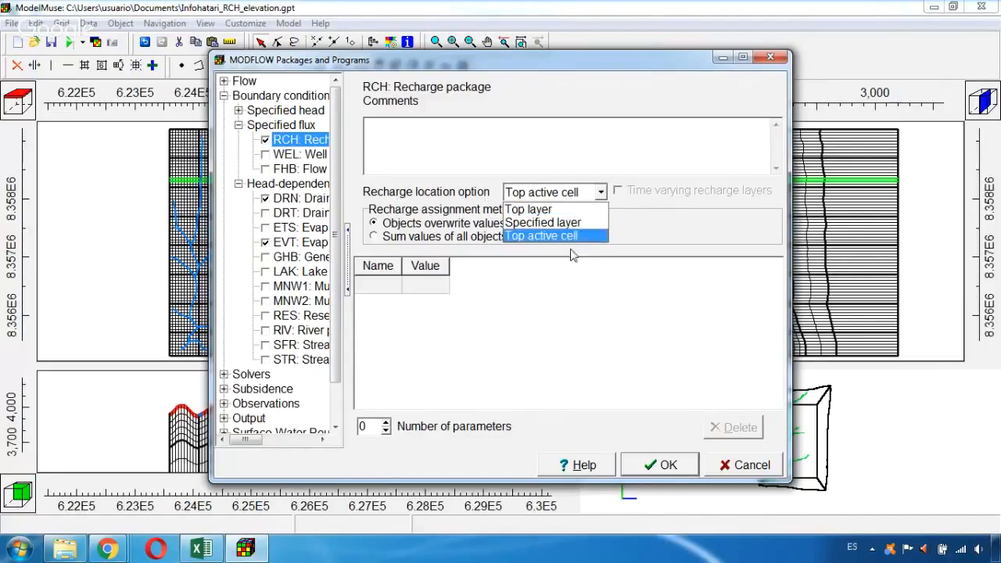
pyautogui.click(531, 236)
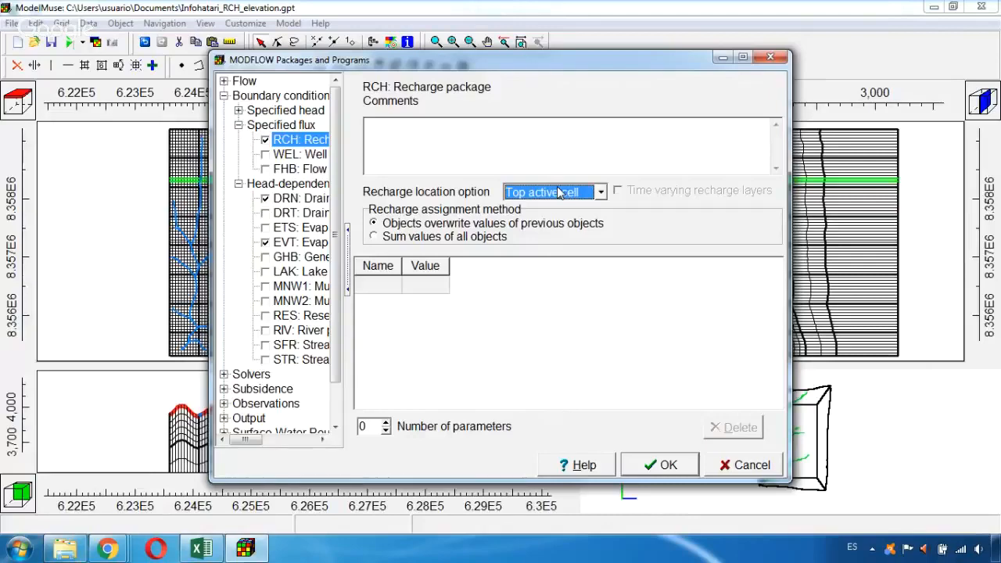
pyautogui.click(663, 467)
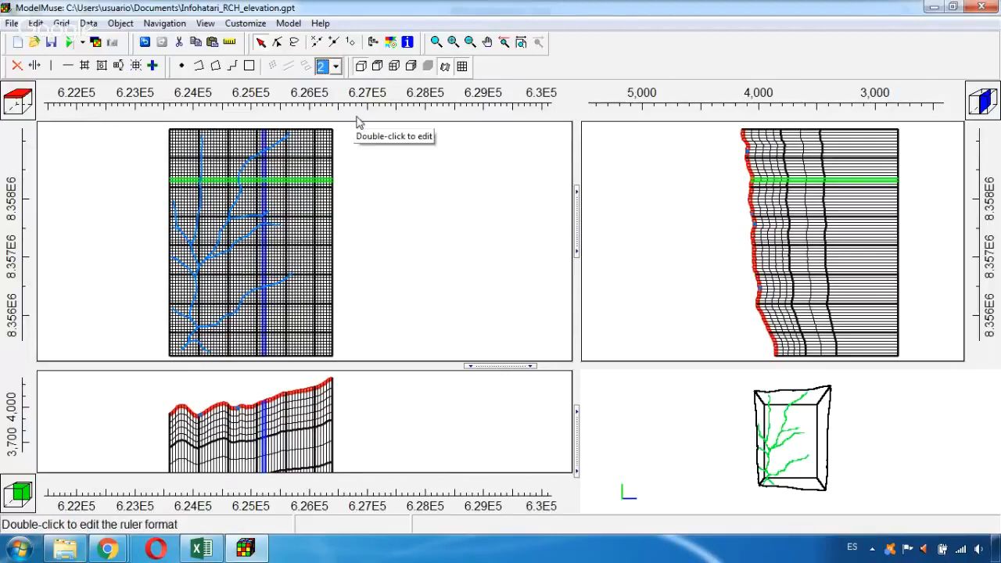
# Step: Draw a rectangle object enclosing the whole model grid in the top view, with an area of about 11,945,560
pyautogui.click(250, 69)
pyautogui.click(163, 126)
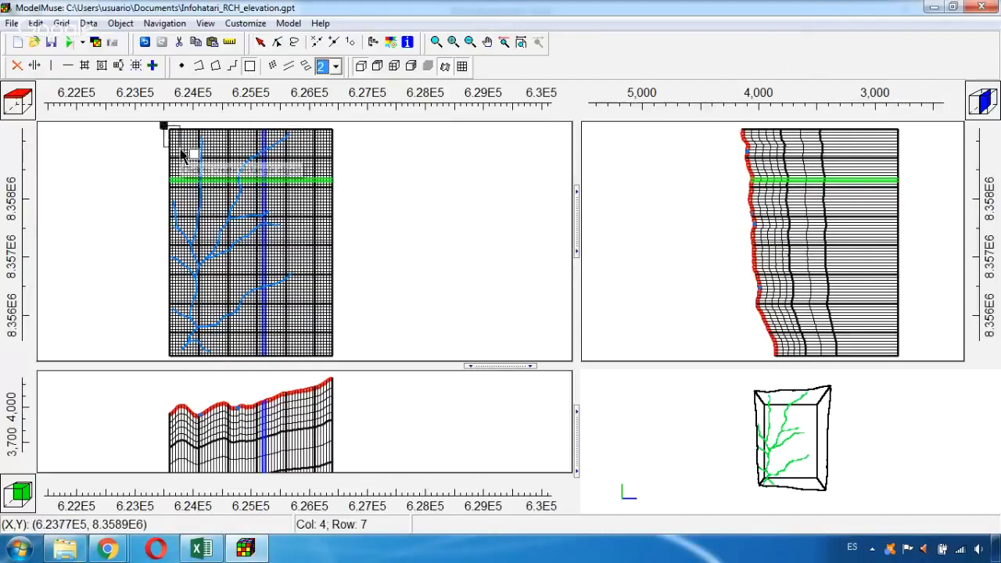
pyautogui.click(338, 362)
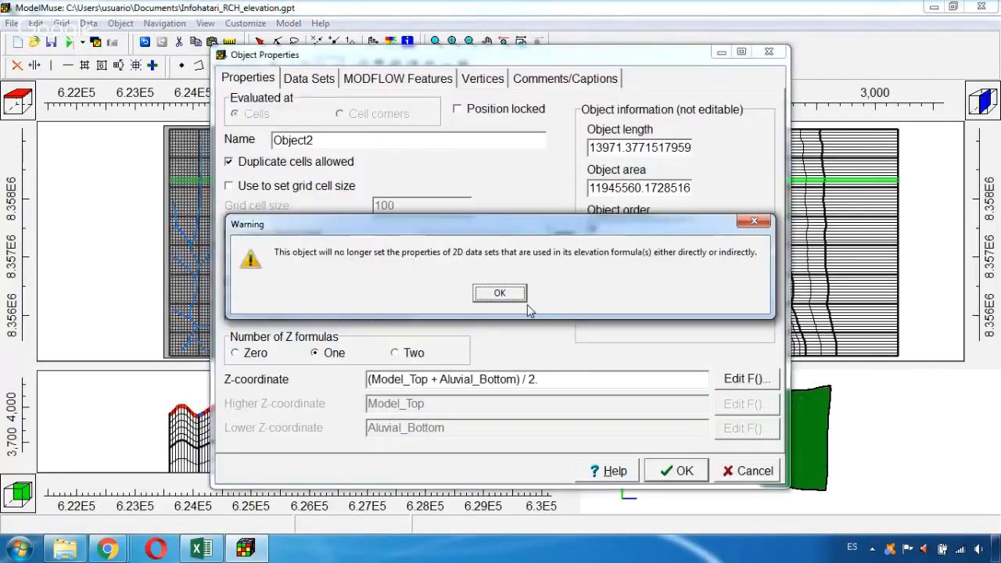
pyautogui.click(500, 293)
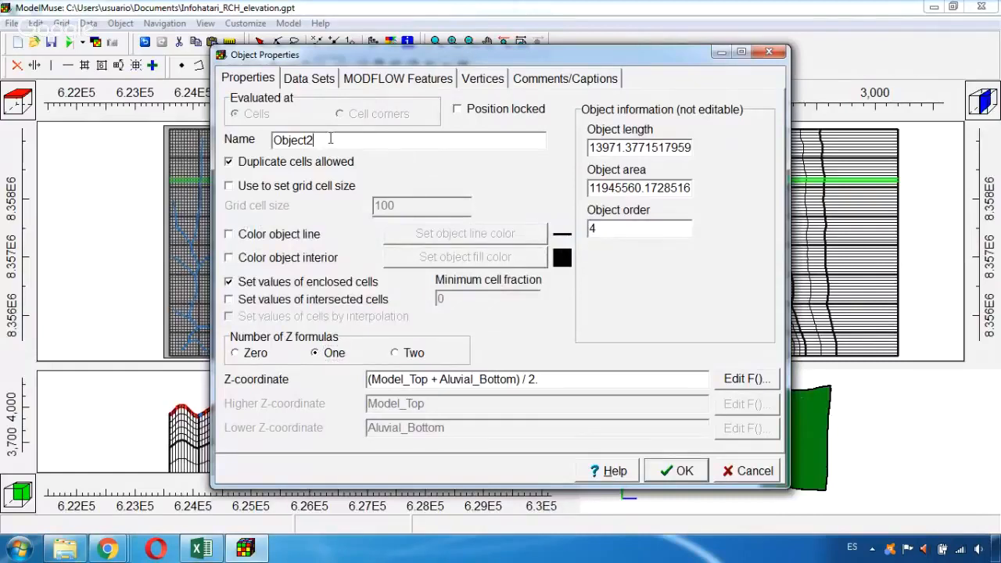
# Step: Name the new rectangle object Recharge and set its number of Z formulas to Zero
pyautogui.moveTo(330, 140); pyautogui.dragTo(86, 143)
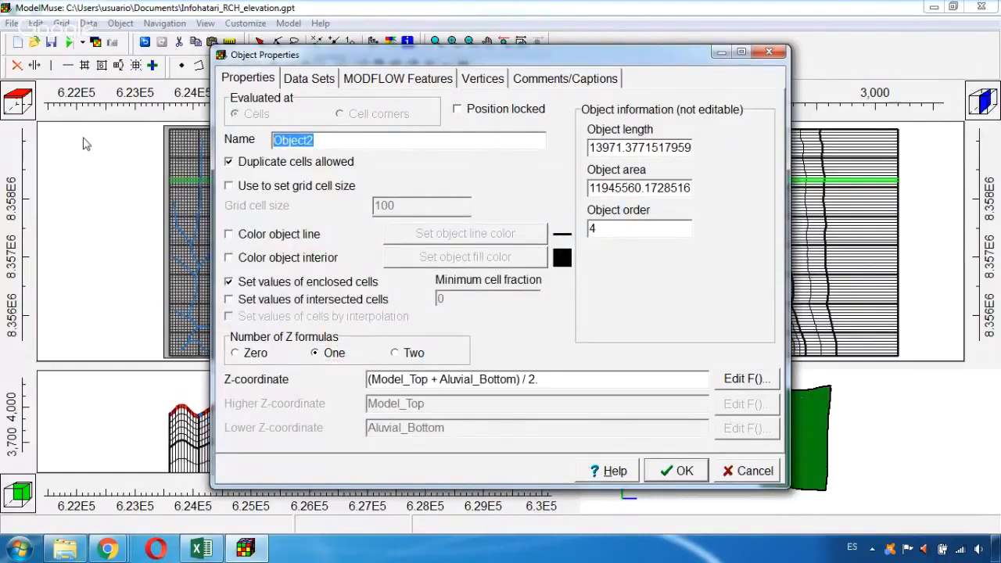
pyautogui.write('Recharge')
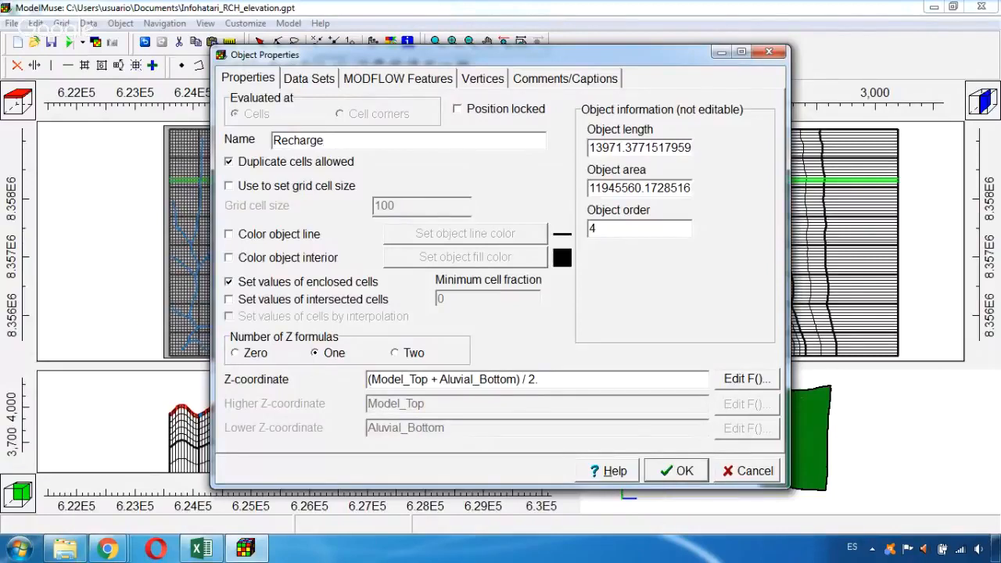
pyautogui.click(266, 356)
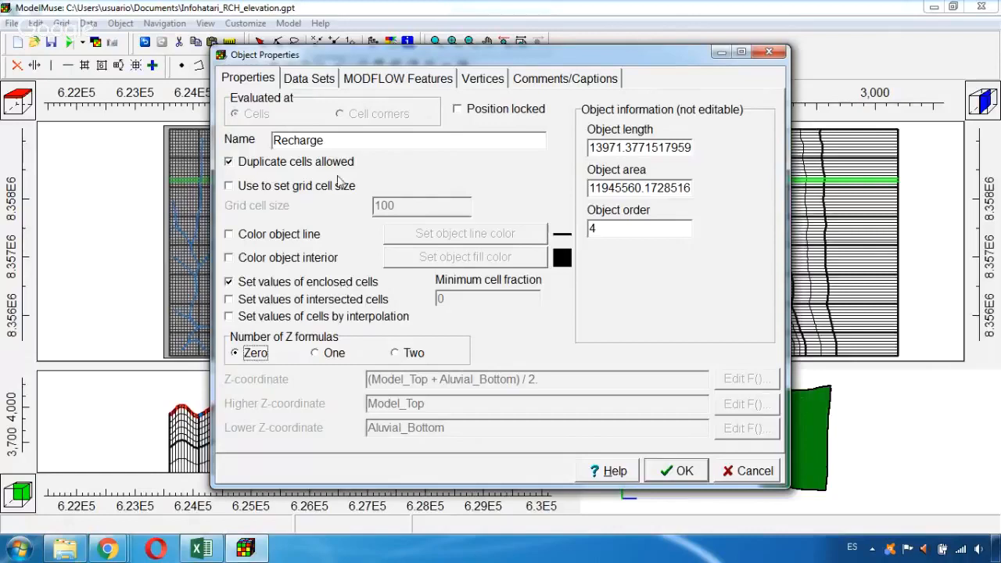
# Step: Enable the RCH Recharge package for the Recharge object and add one time period from -1 to 0
pyautogui.click(385, 81)
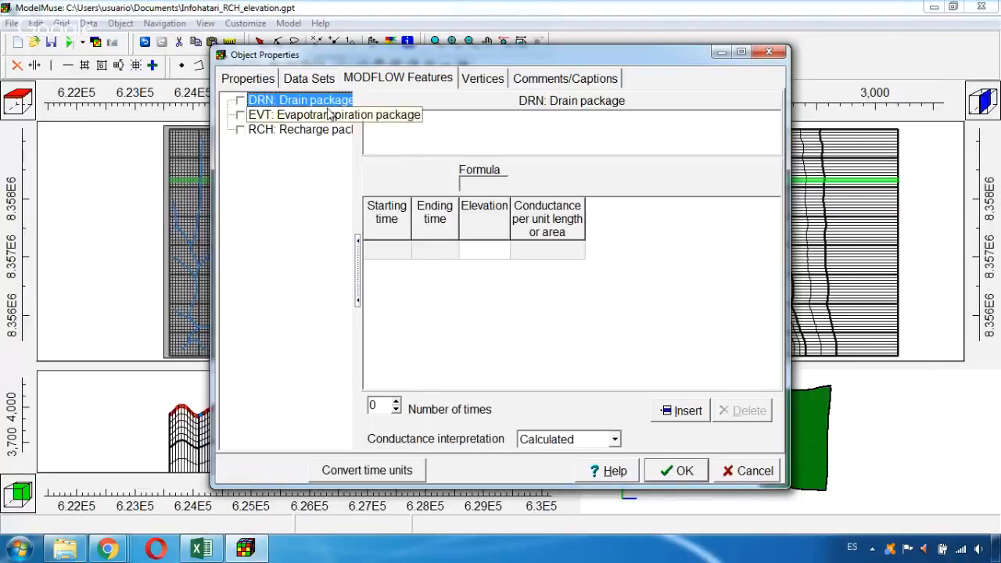
pyautogui.click(270, 133)
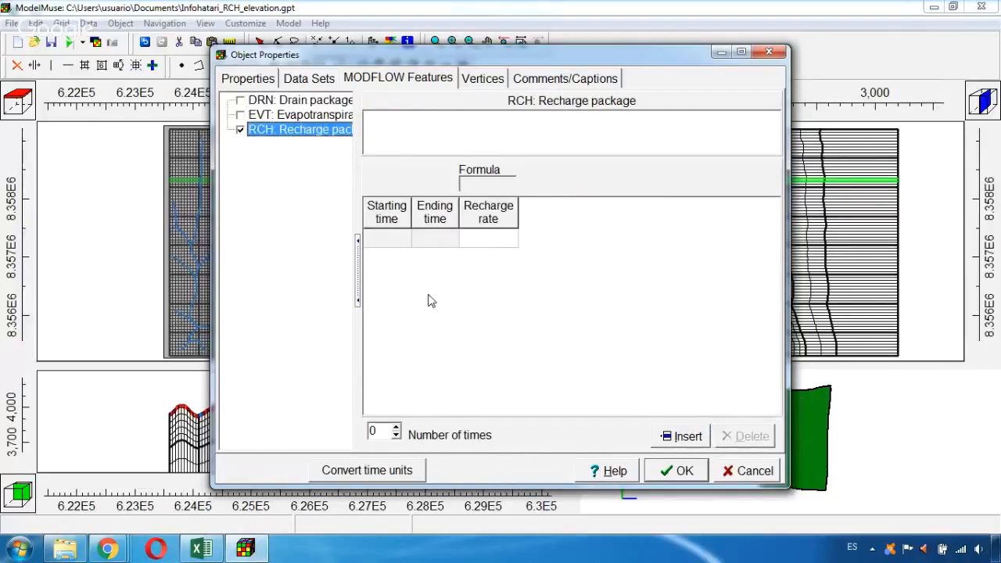
pyautogui.click(386, 241)
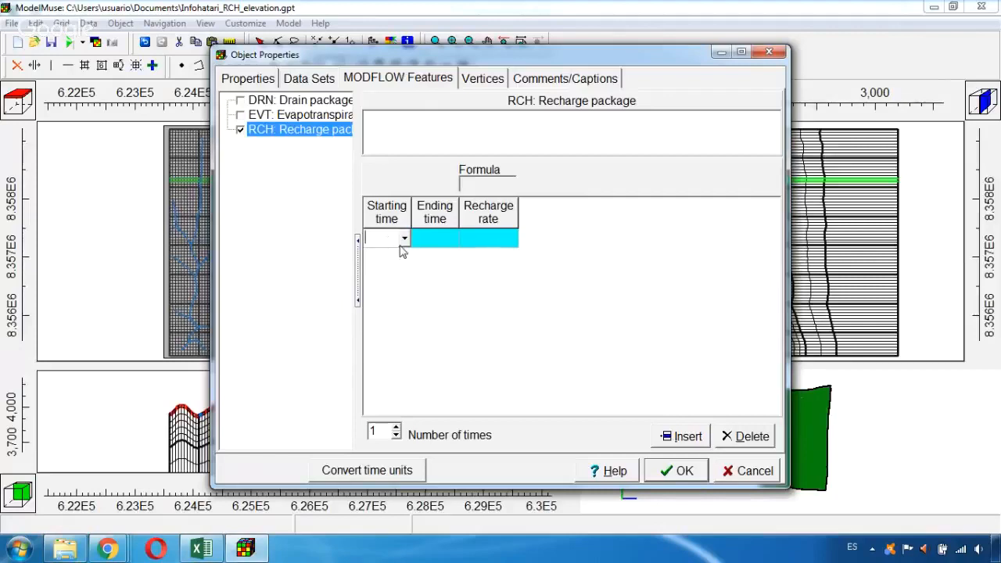
pyautogui.click(404, 240)
pyautogui.click(385, 258)
# Step: Copy cell C2's formula without its equals sign from RCH_elevation.xlsx in Excel and paste it as the Recharge rate formula in ModelMuse
pyautogui.click(484, 244)
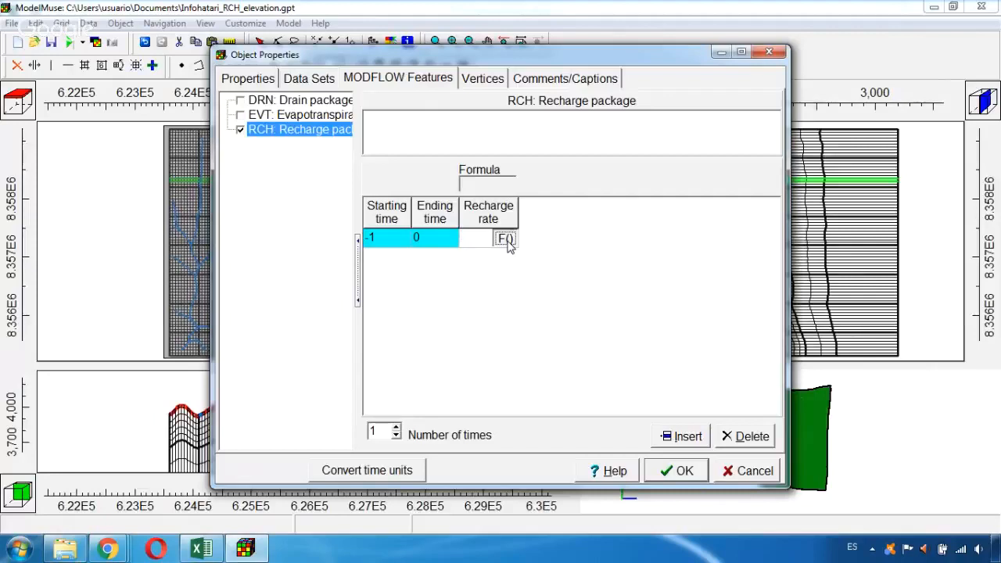
pyautogui.click(506, 239)
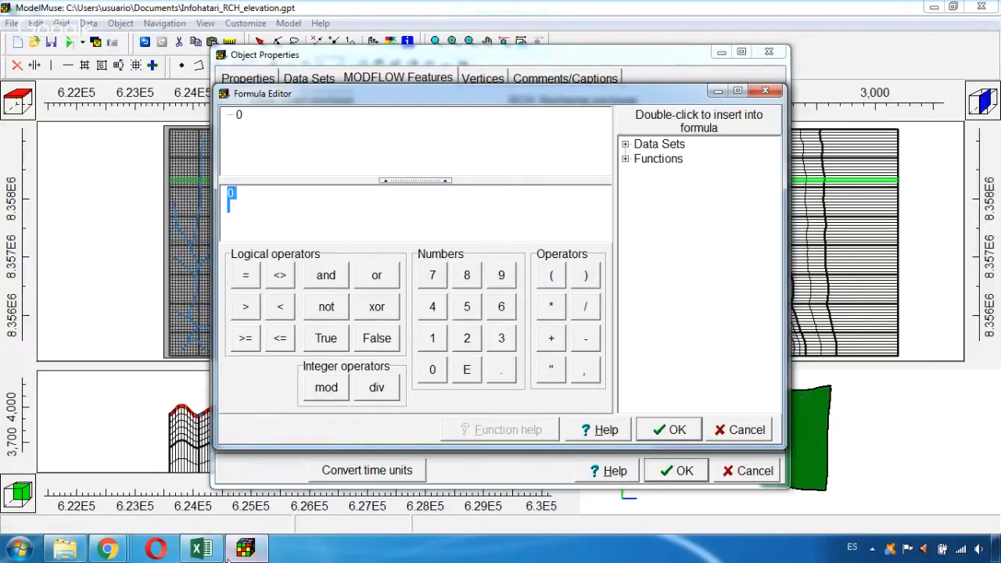
pyautogui.moveTo(207, 553)
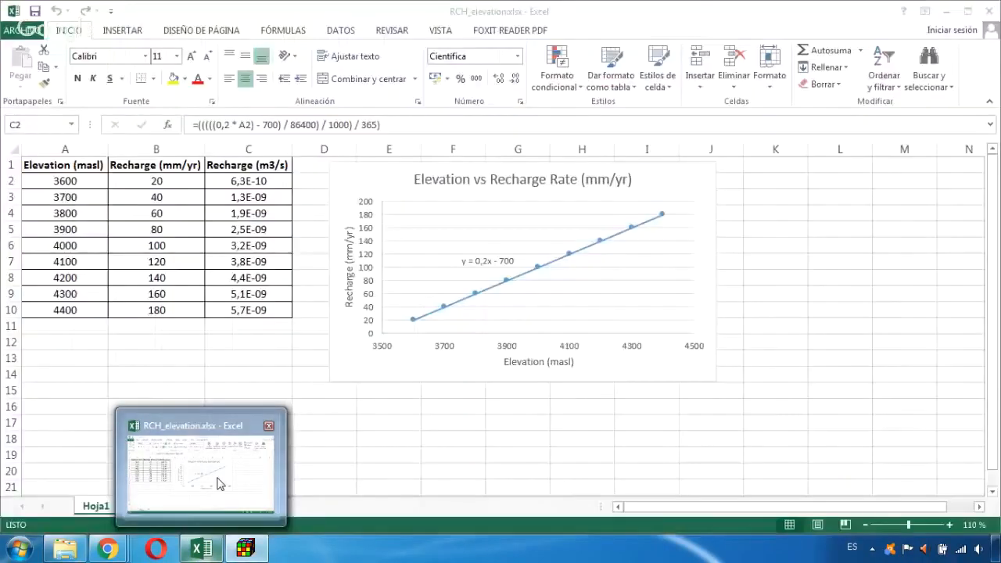
pyautogui.click(217, 477)
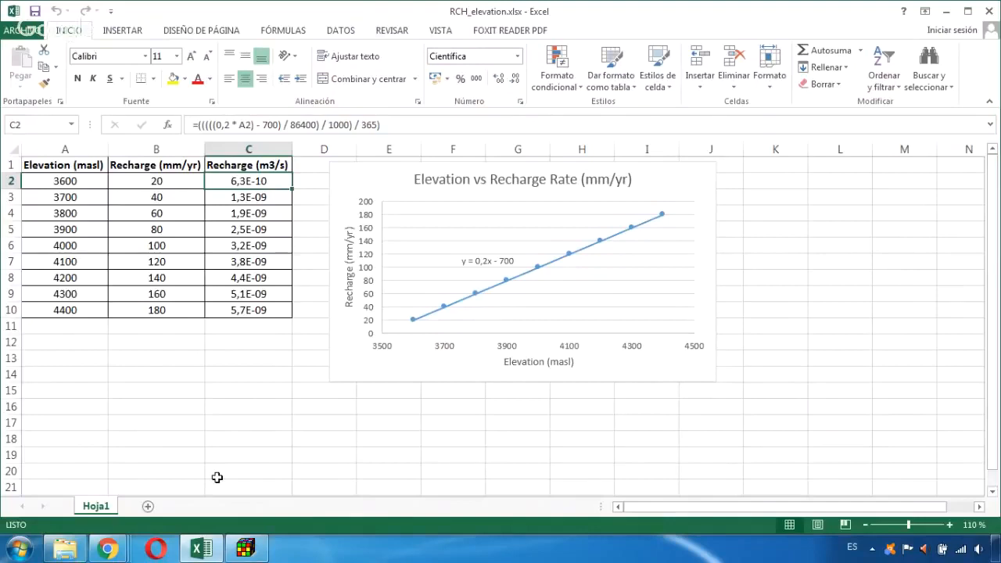
pyautogui.moveTo(201, 124); pyautogui.dragTo(386, 167)
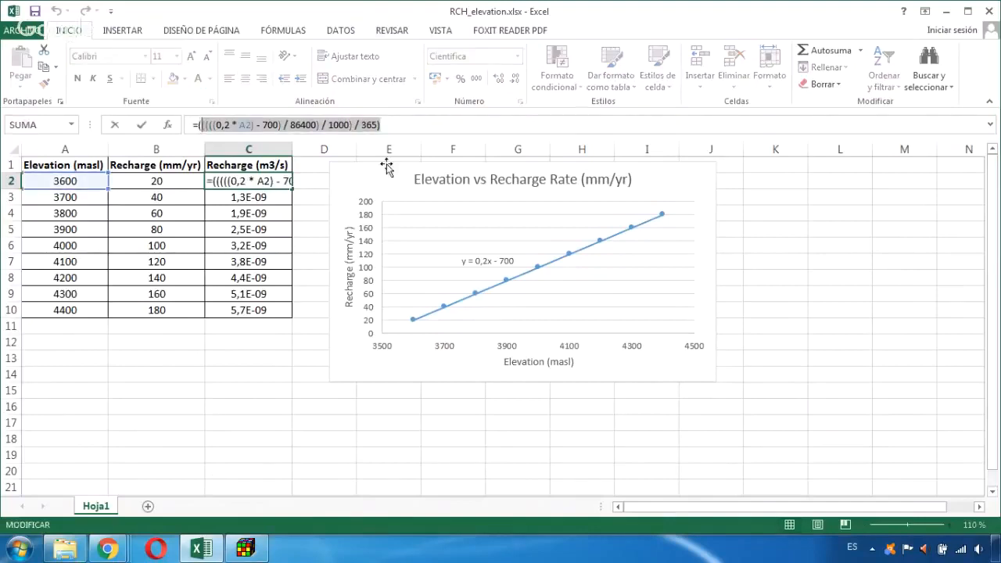
pyautogui.press('Escape')
pyautogui.moveTo(381, 125); pyautogui.dragTo(198, 125)
pyautogui.hotkey('ctrl', 'c')
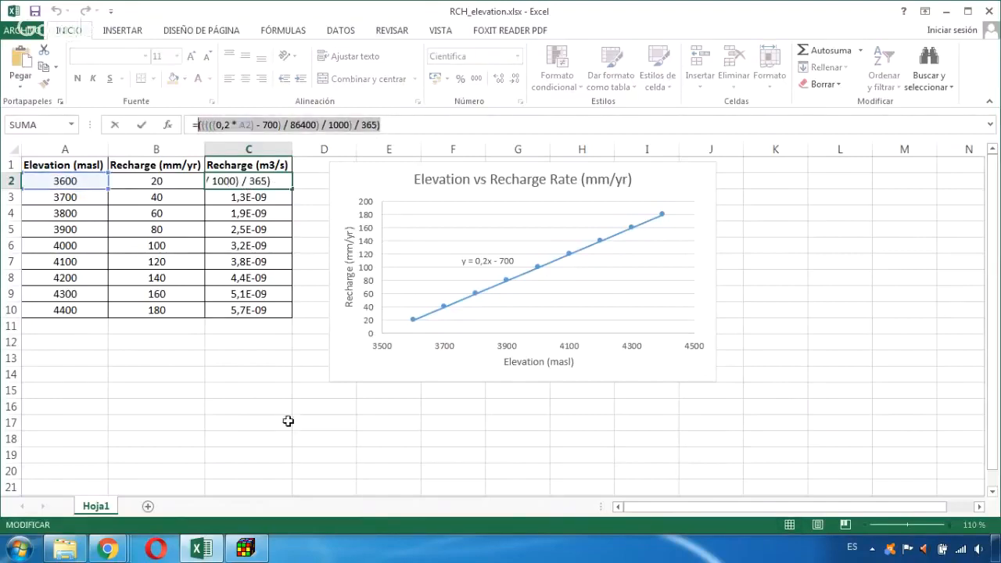
pyautogui.press('Escape')
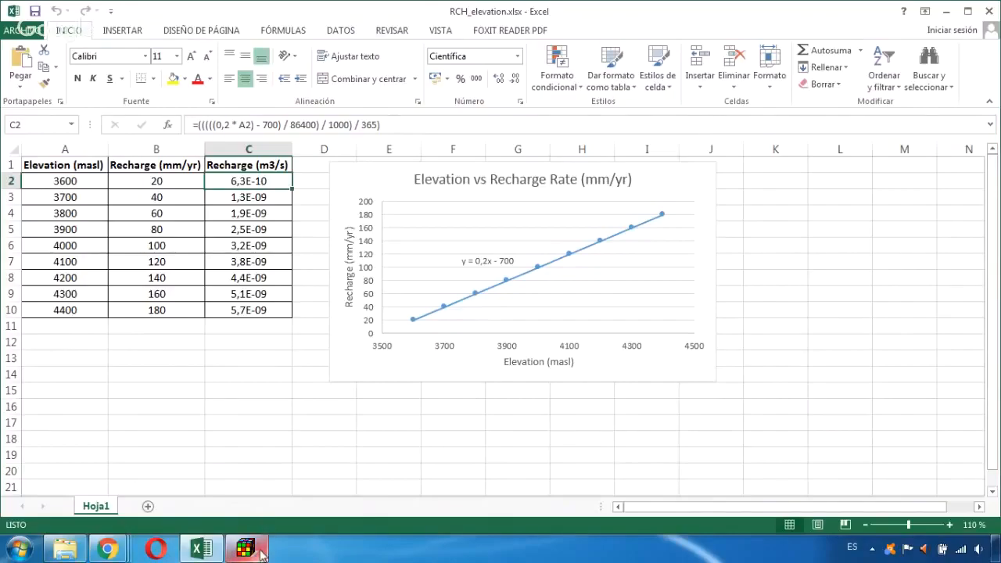
pyautogui.click(260, 551)
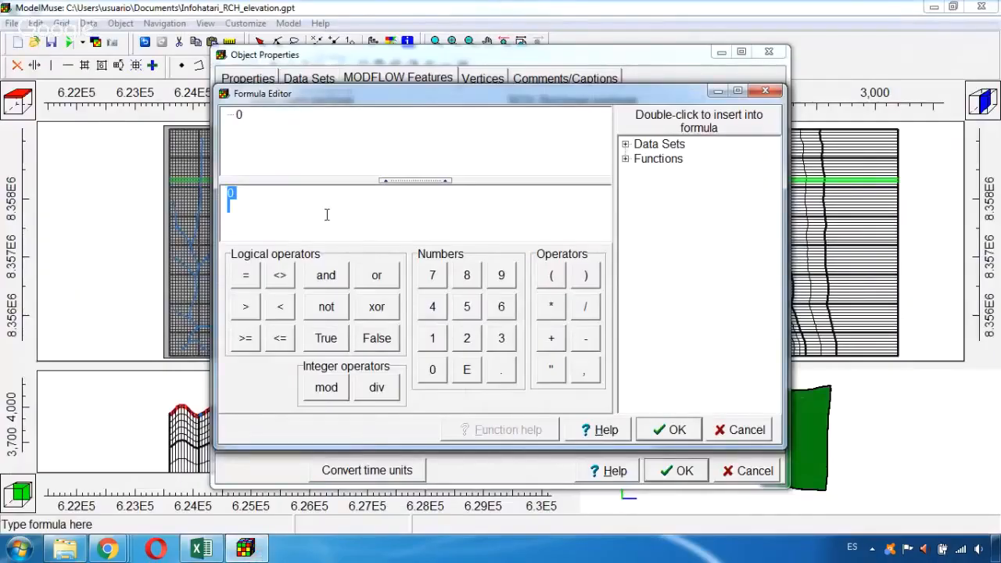
pyautogui.hotkey('ctrl', 'v')
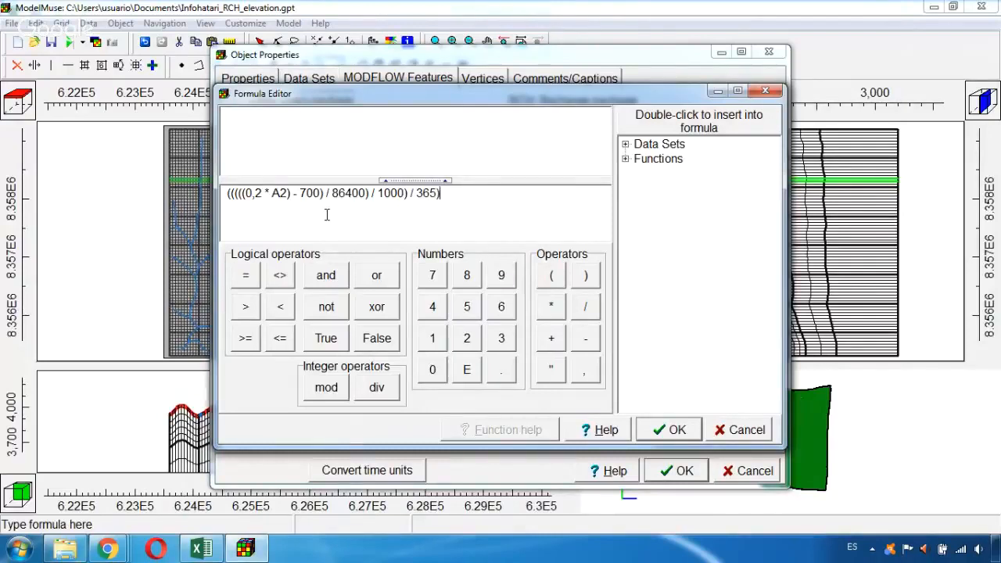
# Step: Replace the A2 reference in the recharge rate formula with the Model_Top data set from the required Layer Definition data sets
pyautogui.doubleClick(280, 194)
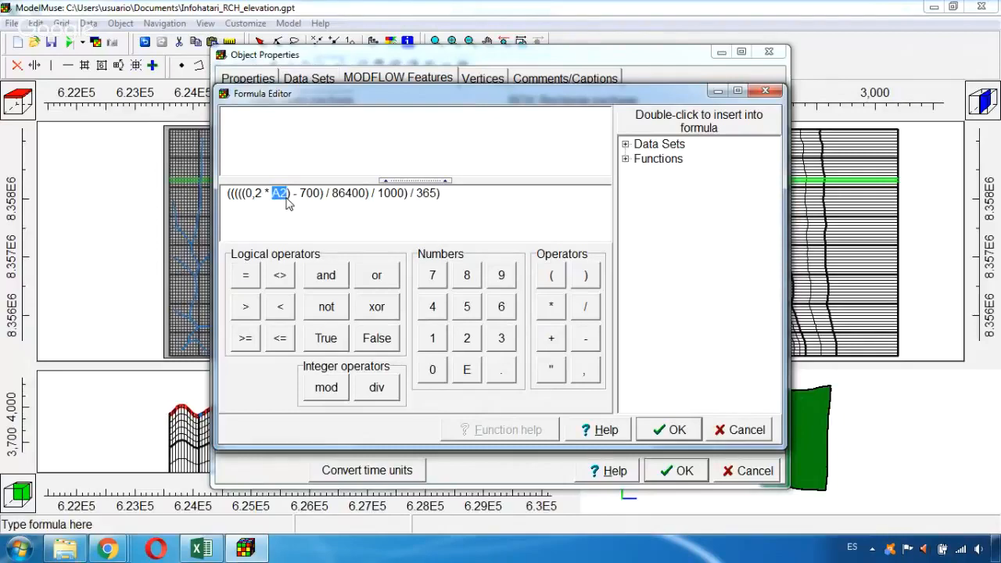
pyautogui.press('Delete')
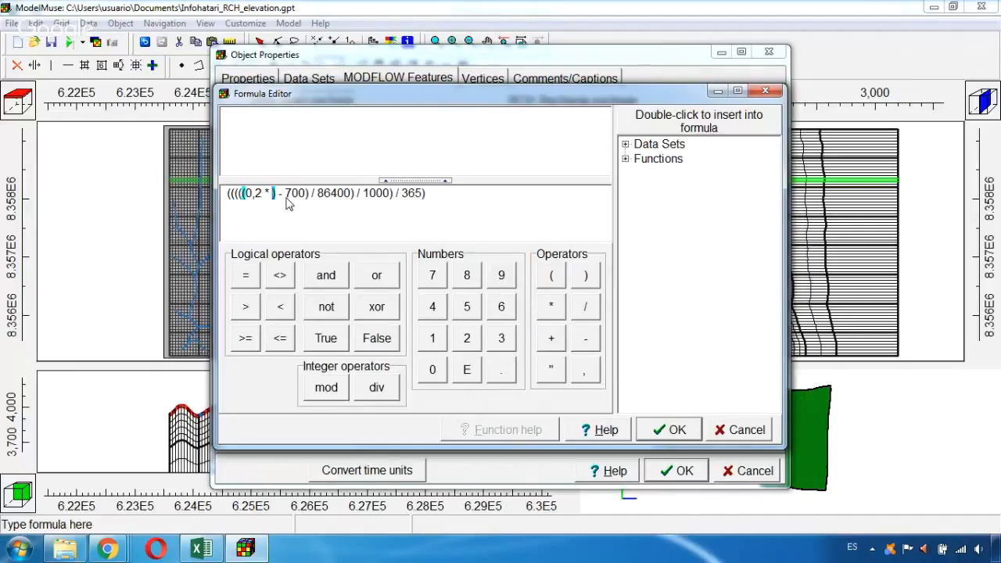
pyautogui.click(626, 145)
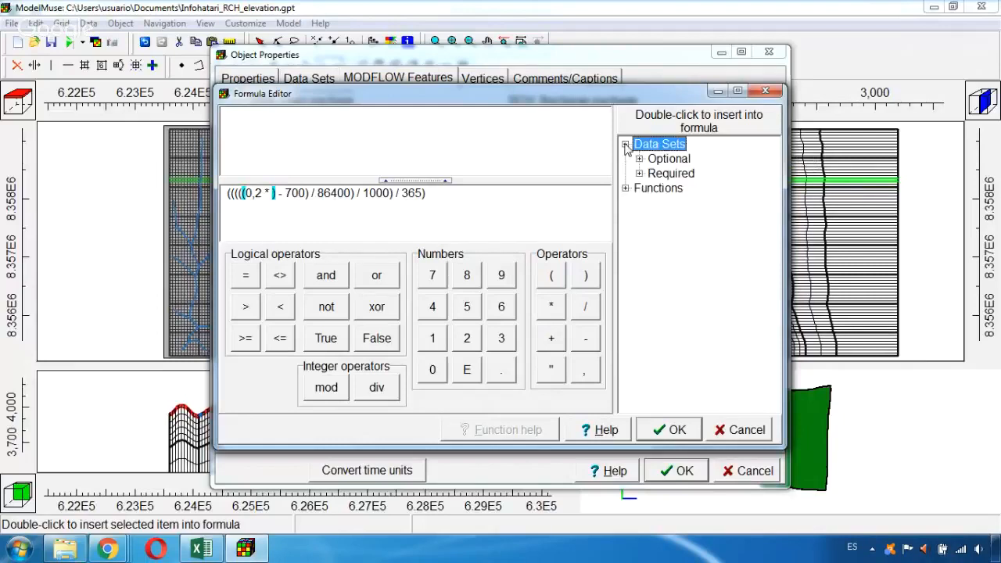
pyautogui.click(639, 173)
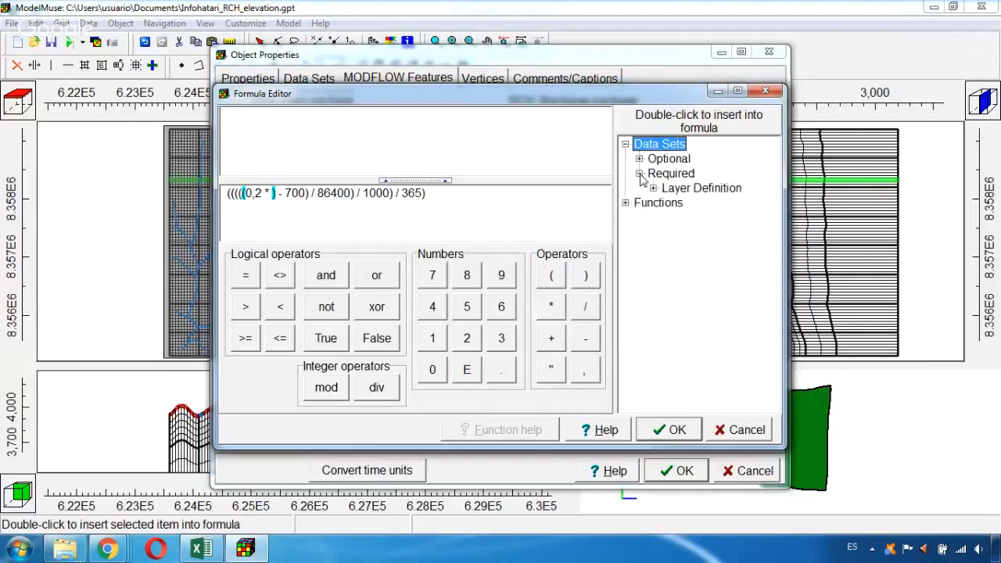
pyautogui.click(653, 188)
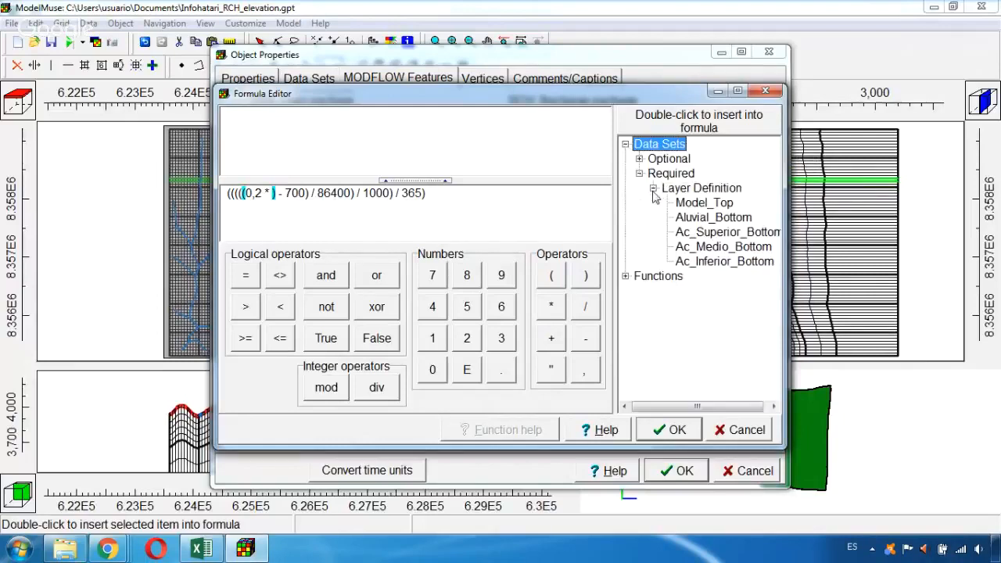
pyautogui.doubleClick(701, 205)
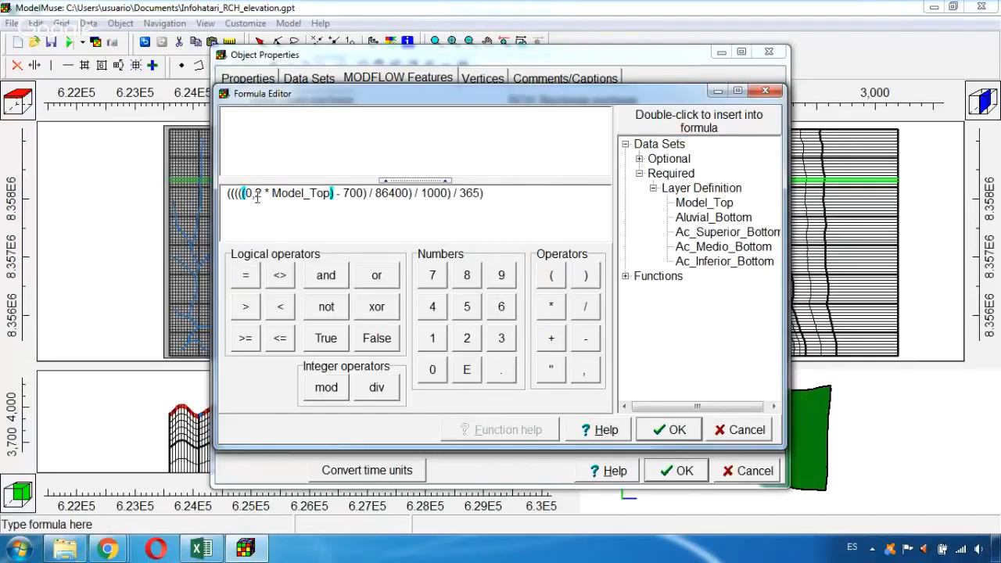
# Step: Change the formula's decimal comma to a point so the factor reads 0.2, and accept the formula and object properties
pyautogui.moveTo(258, 198); pyautogui.dragTo(248, 198)
pyautogui.click(256, 198)
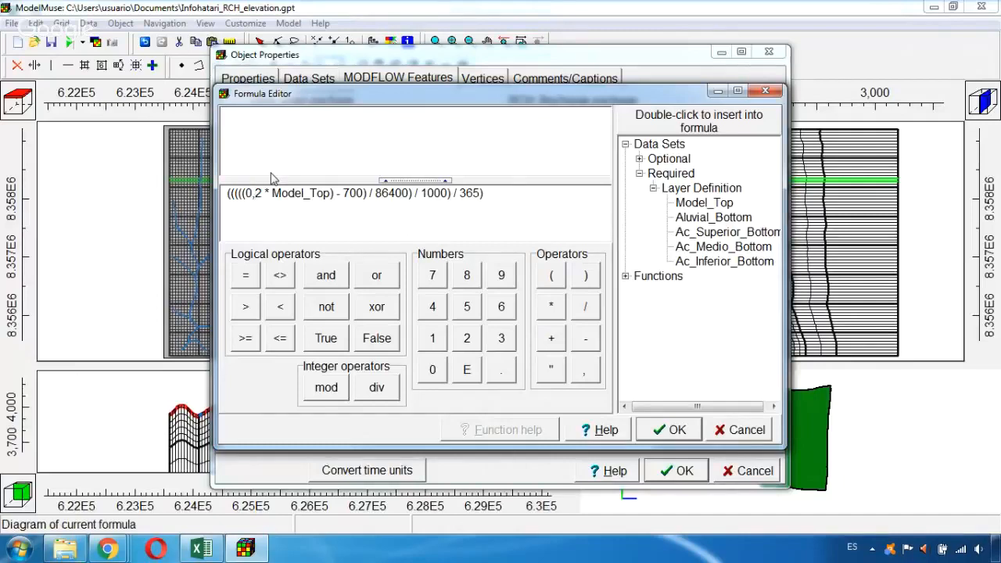
pyautogui.press('BackSpace')
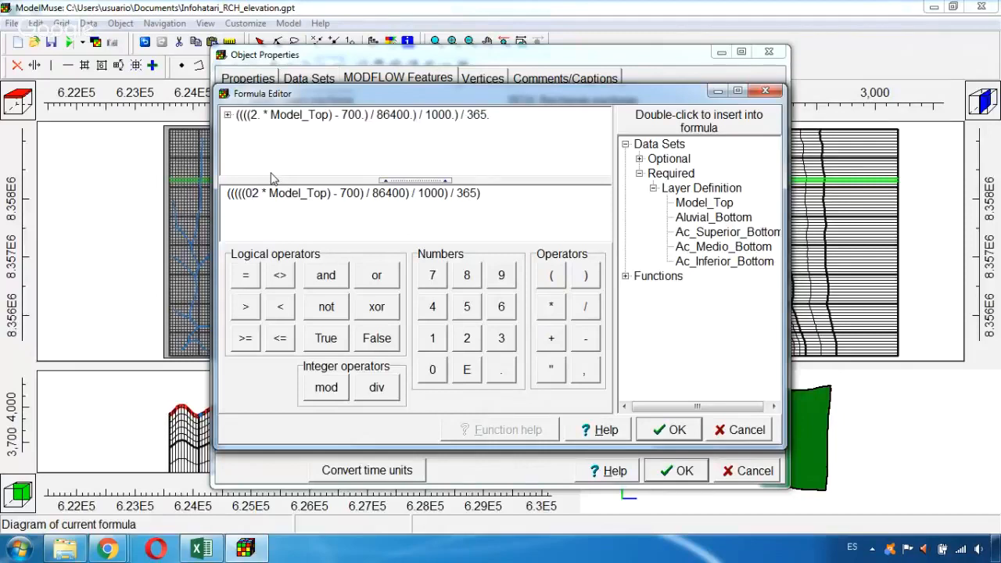
pyautogui.write('.')
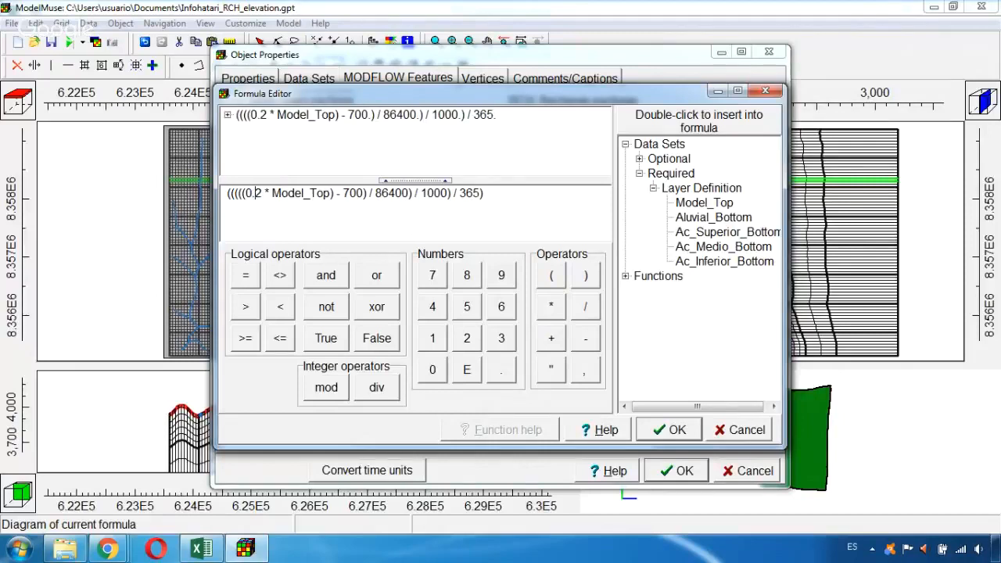
pyautogui.click(513, 196)
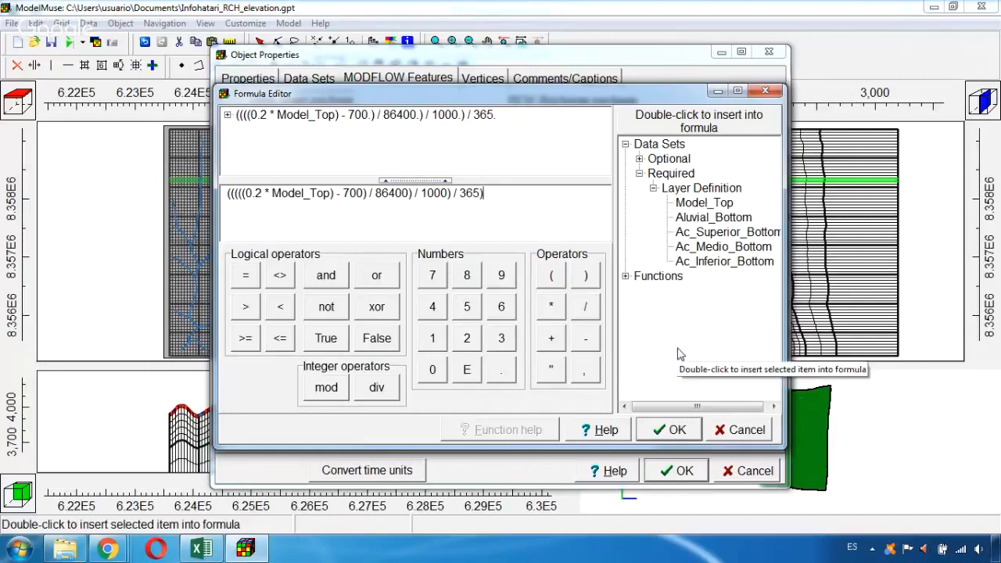
pyautogui.click(677, 431)
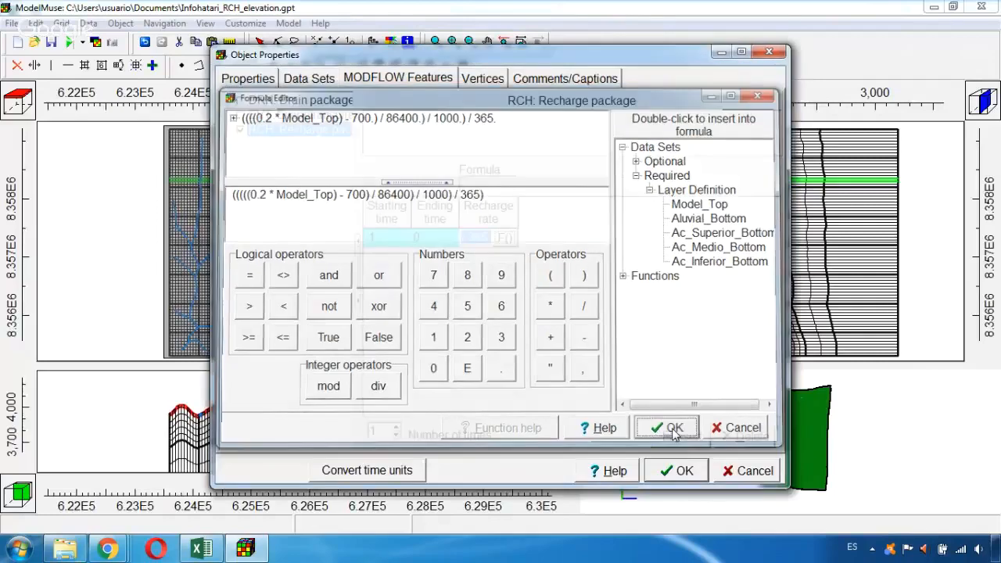
pyautogui.click(680, 470)
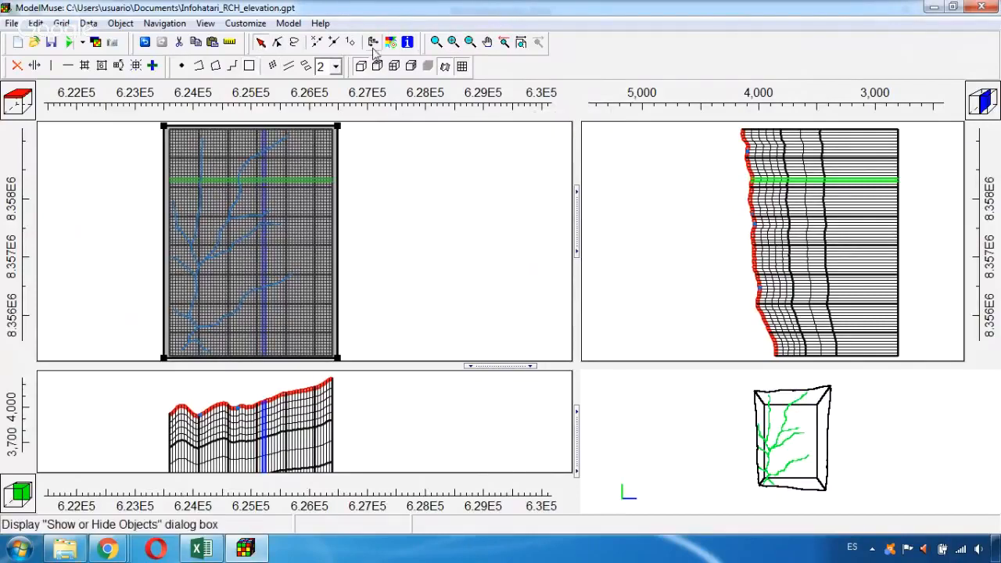
# Step: Deselect the Recharge object and color the grid by the MODFLOW Recharge RCH Rate at time 0
pyautogui.click(396, 152)
pyautogui.click(391, 42)
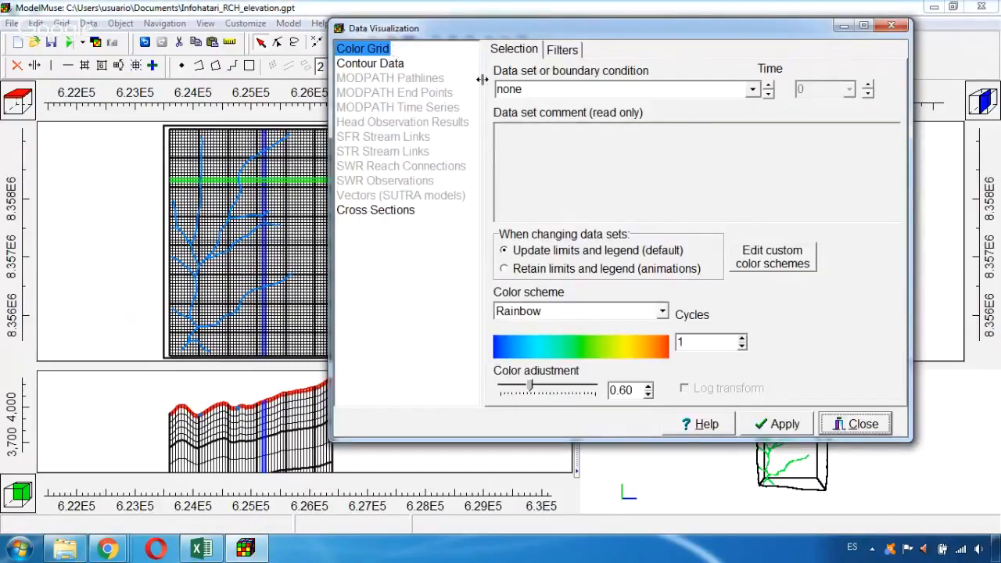
pyautogui.click(752, 91)
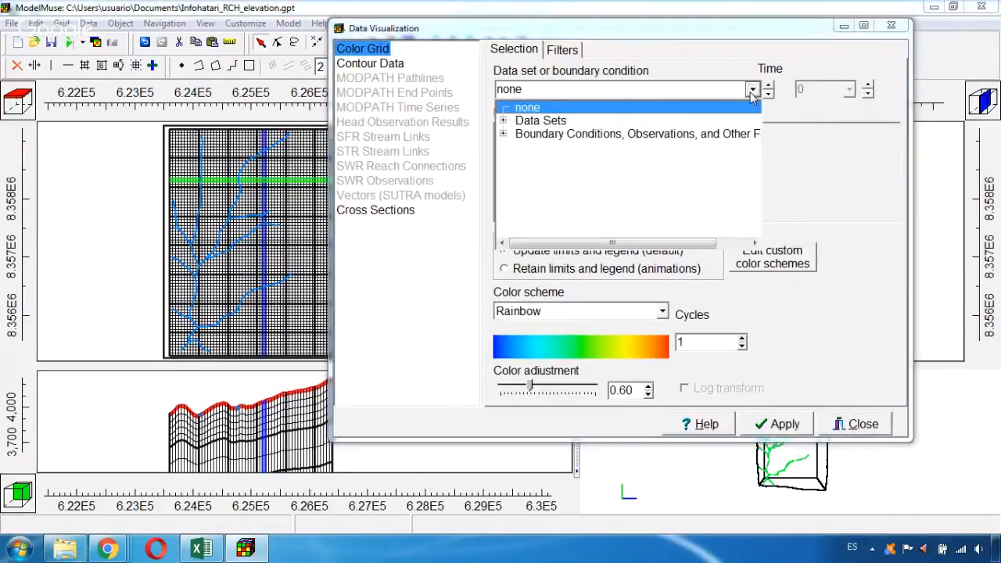
pyautogui.click(503, 134)
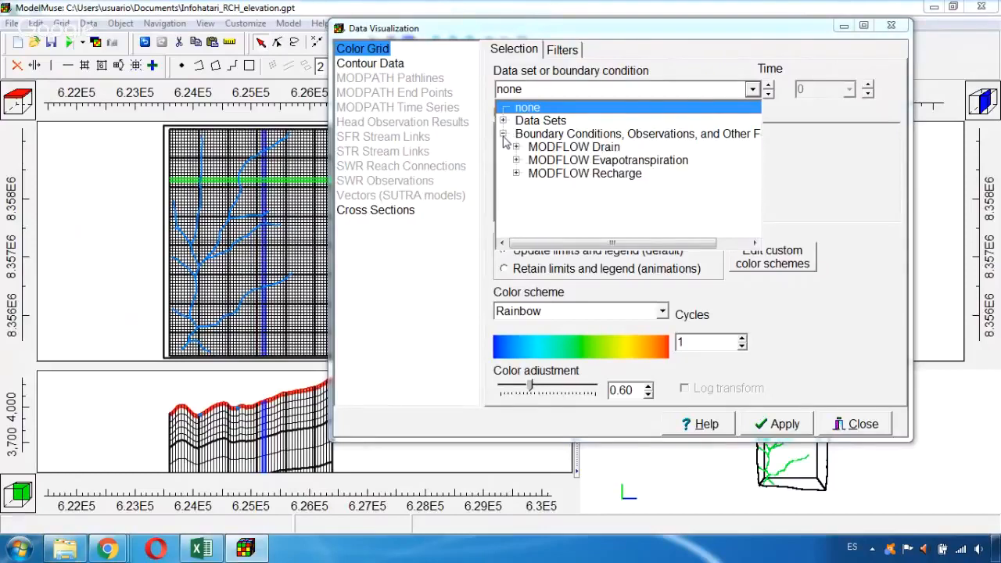
pyautogui.click(516, 173)
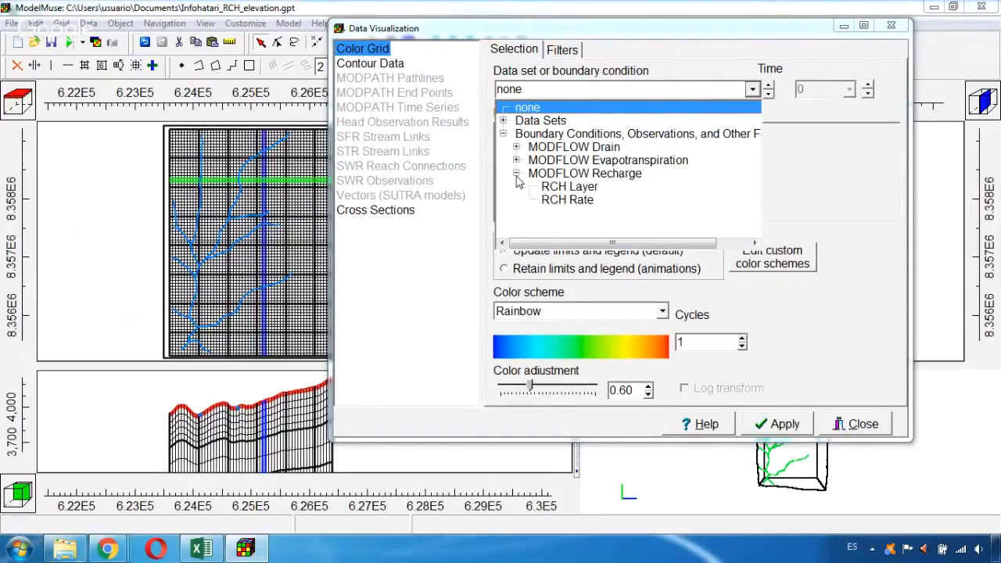
pyautogui.click(565, 200)
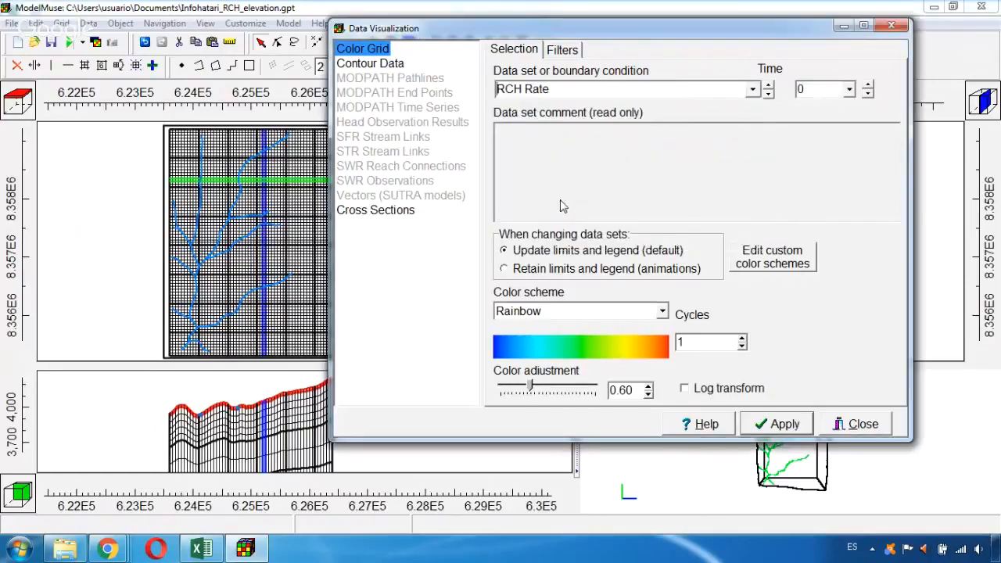
pyautogui.click(797, 425)
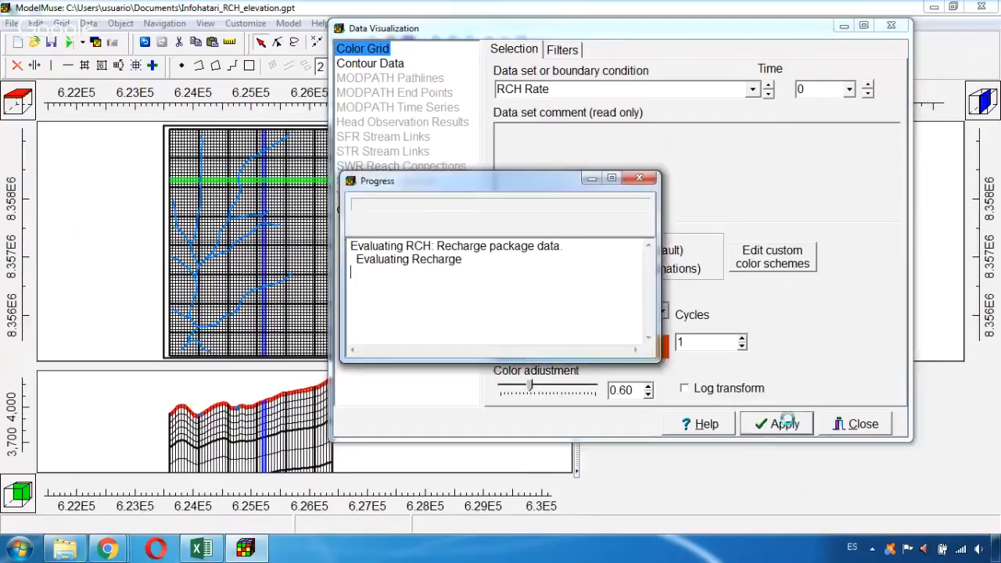
pyautogui.click(891, 26)
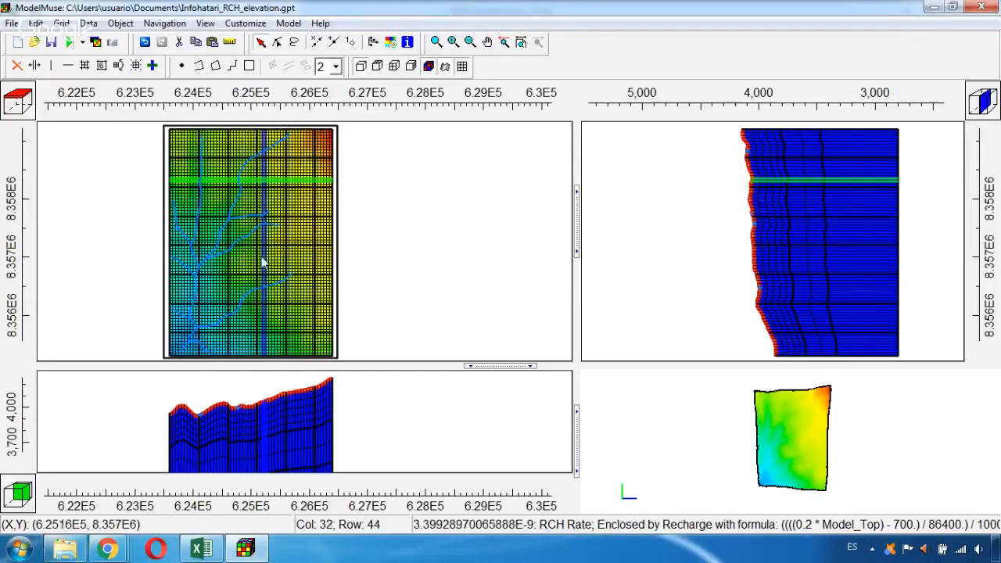
# Step: Compare the grid's recharge rates with the elevation and recharge table in Excel, and return to ModelMuse
pyautogui.click(207, 555)
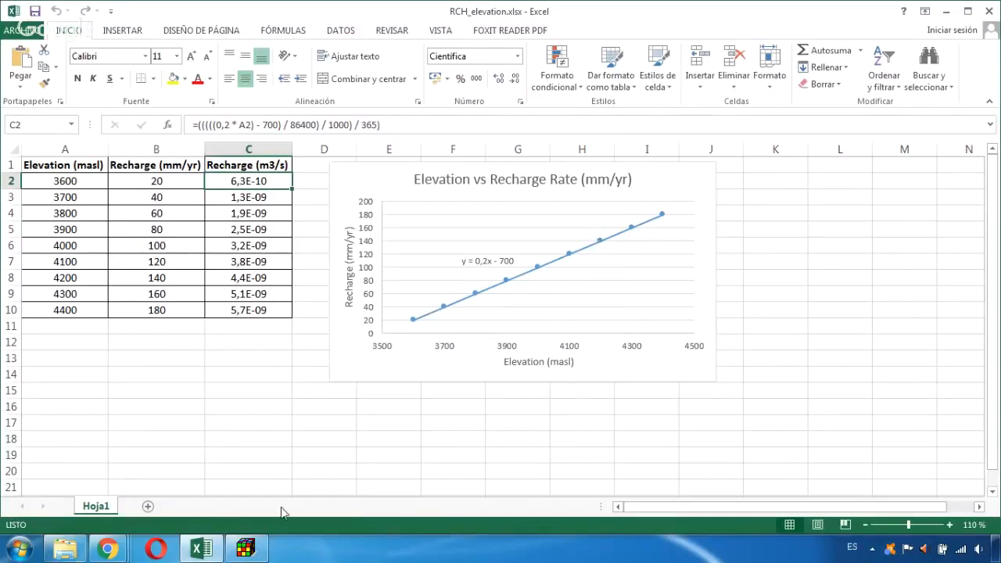
pyautogui.click(258, 554)
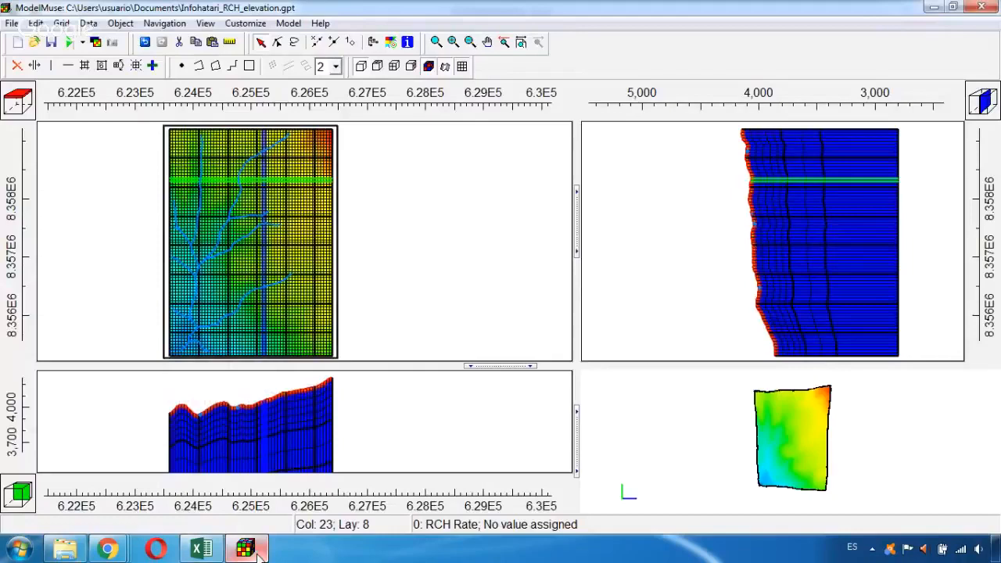